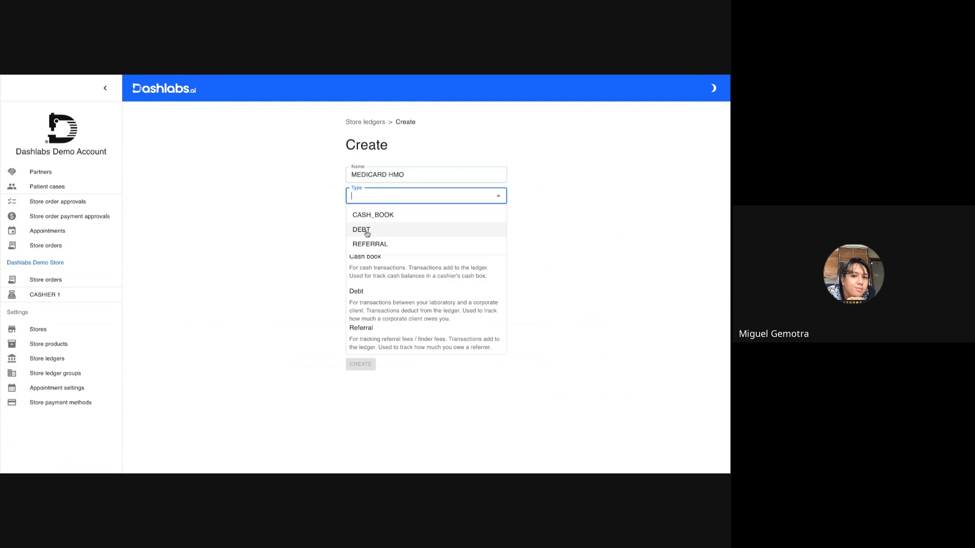
Create the MEDICARD HMO ledger with type DEBT.
left_click(367, 231)
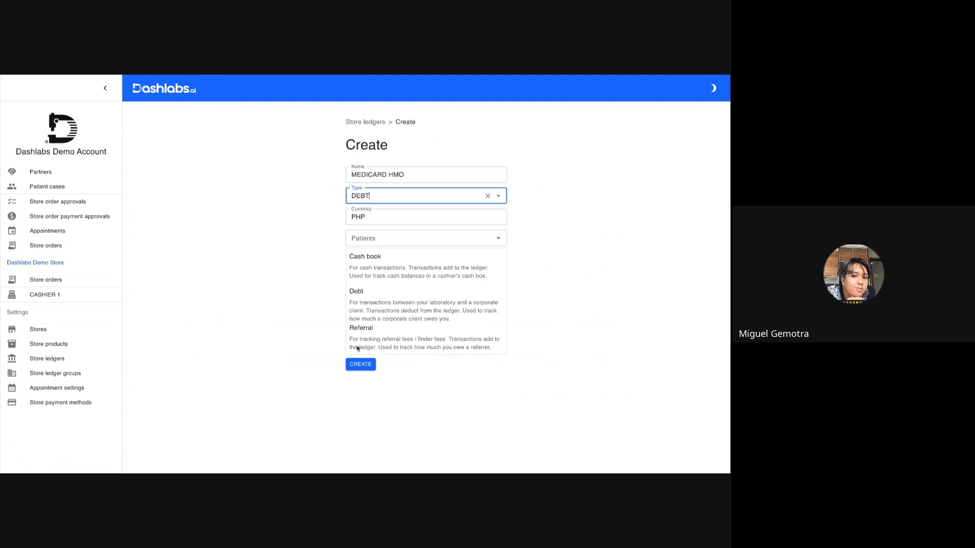
left_click(360, 365)
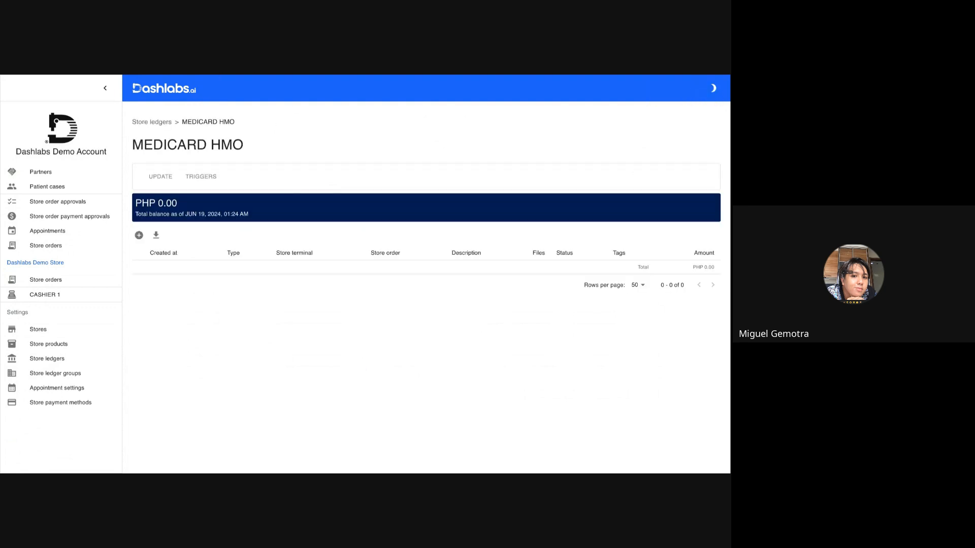
Open the CASHIER 1 terminal and search for and select the patient.
key("ctrl+Tab")
key("Right")
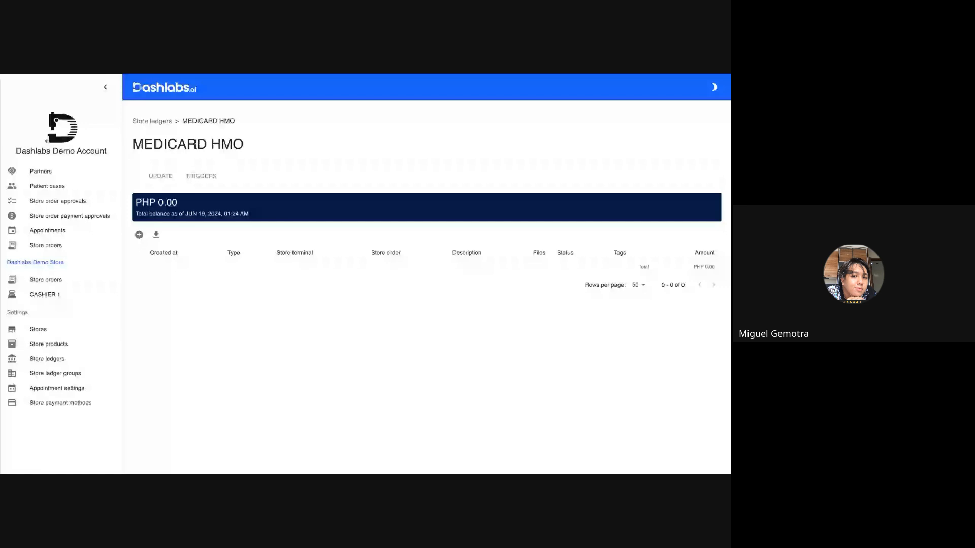
left_click(34, 299)
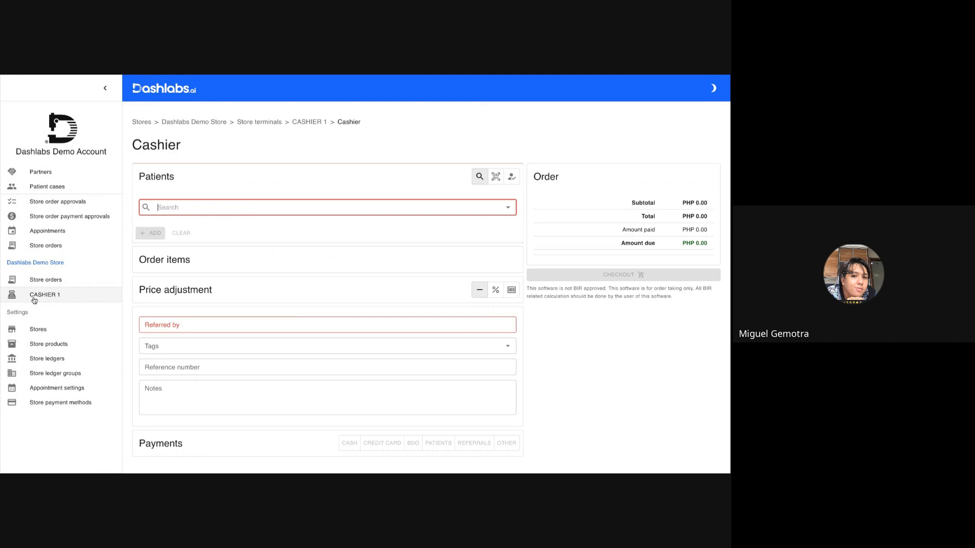
left_click(214, 204)
left_click(199, 227)
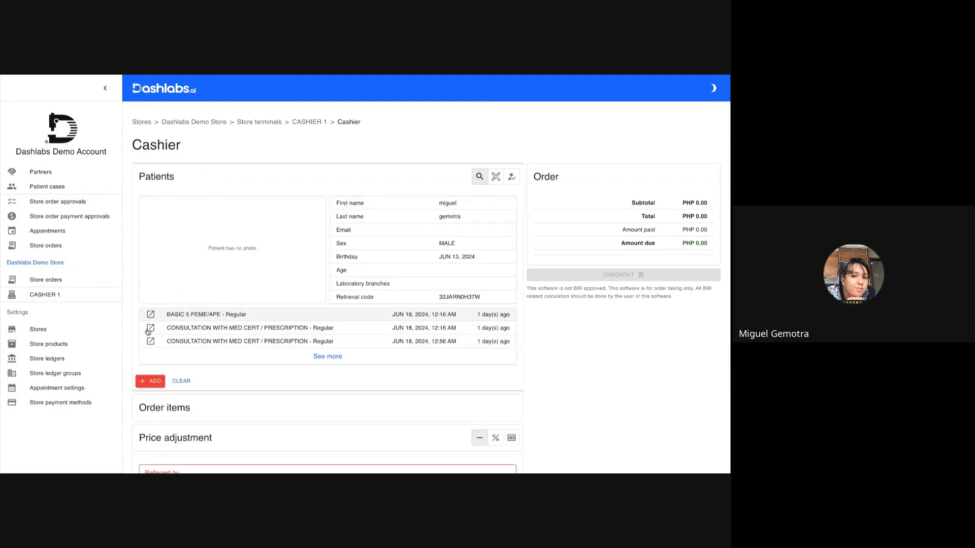
Add the BASIC 5 PEME/APE product at MEDICARD HMO PRICE to the patient's order.
left_click(150, 381)
left_click(198, 303)
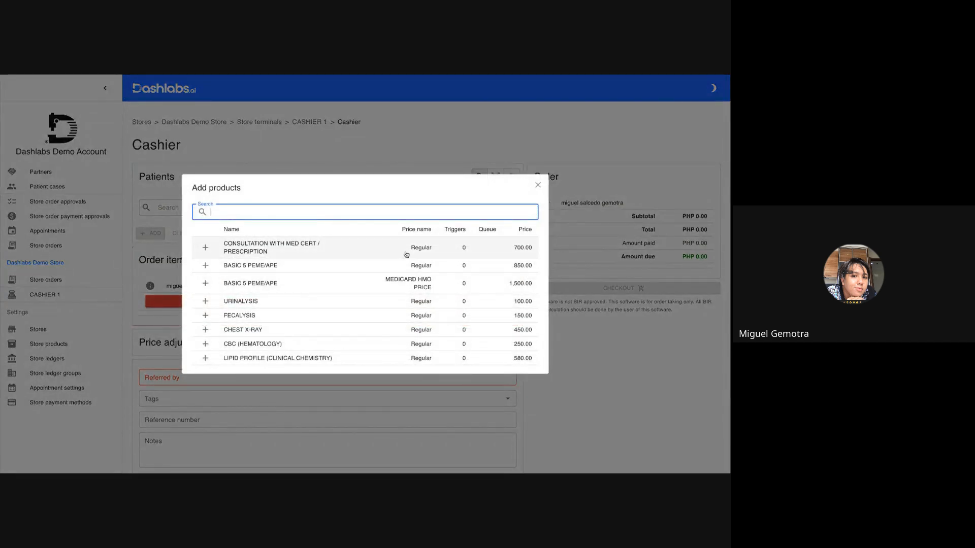
left_click_drag(378, 284, 437, 296)
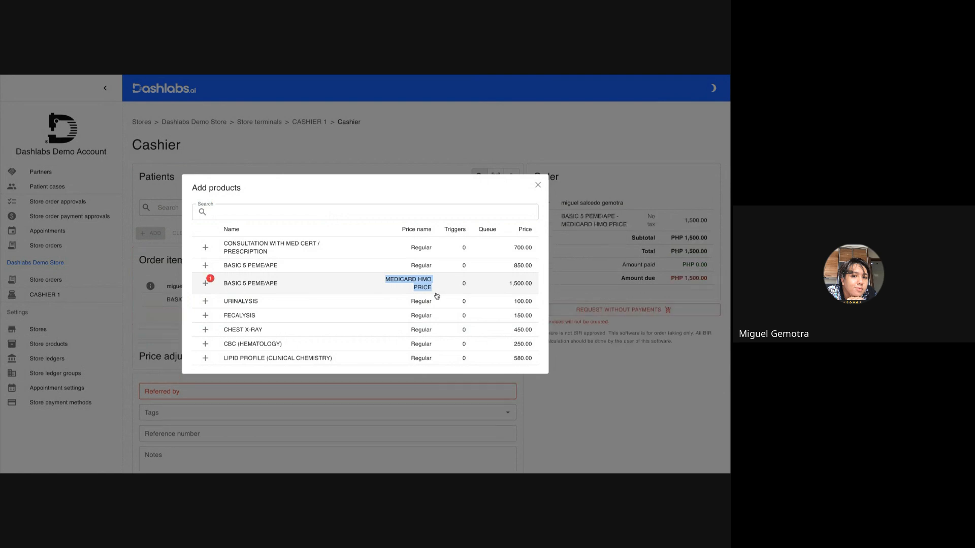
left_click(538, 185)
Set the payment method to Other and choose the MEDICARD HMO store ledger.
scroll(342, 248, "down", 3)
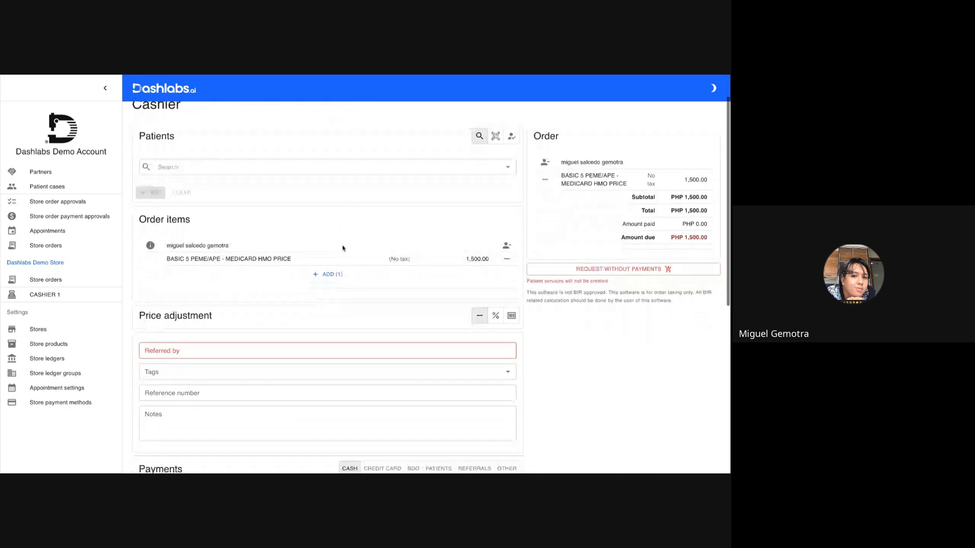
scroll(343, 249, "down", 3)
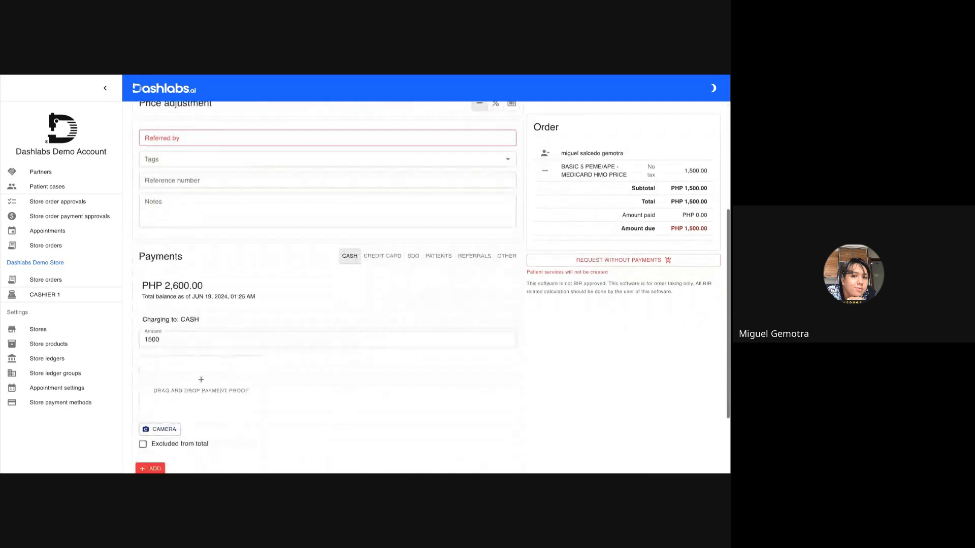
left_click(507, 239)
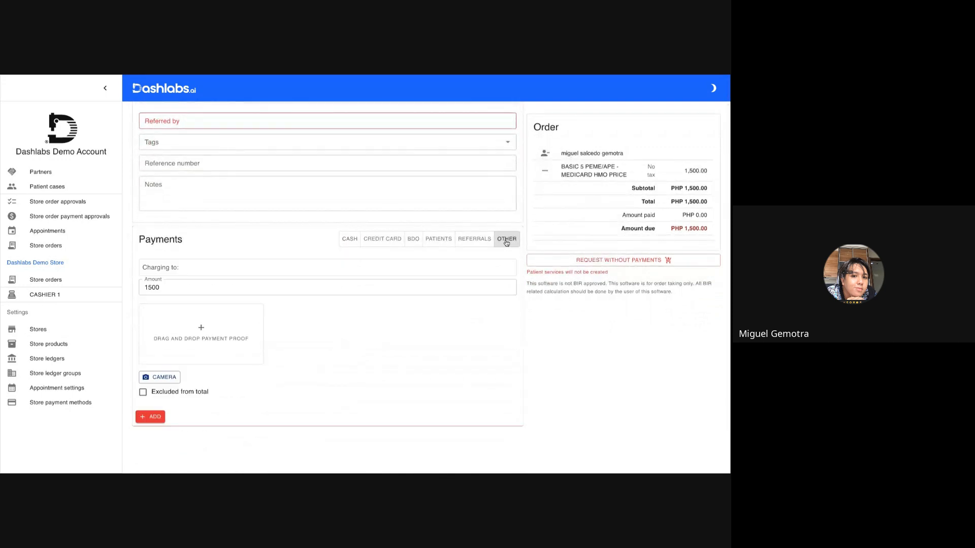
left_click(167, 272)
type("MEDICA")
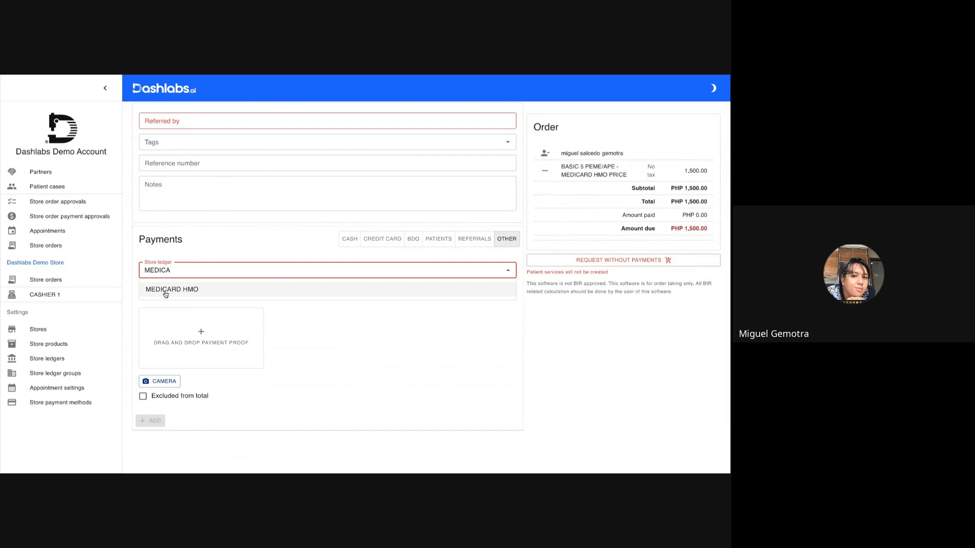
left_click(166, 294)
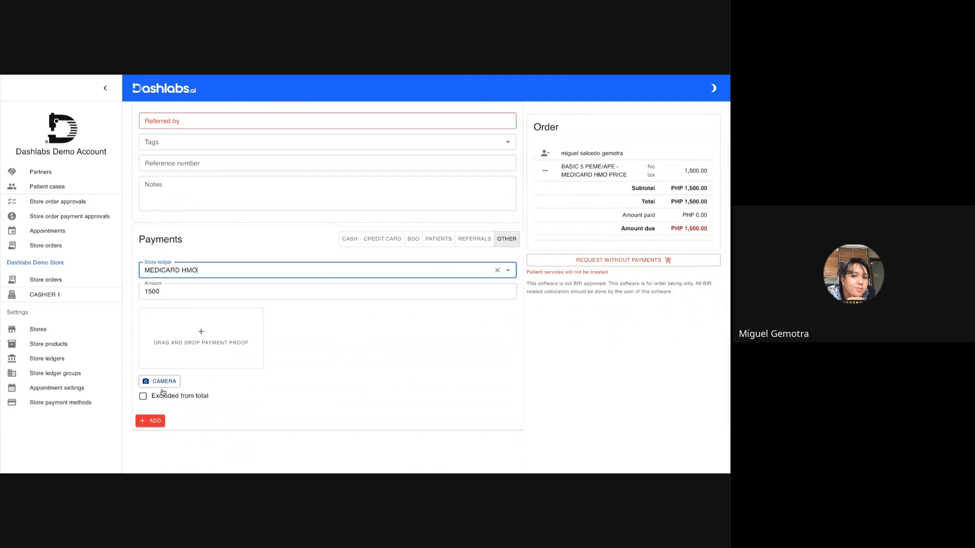
Add the 1500 ledger payment and check out the order.
left_click(146, 421)
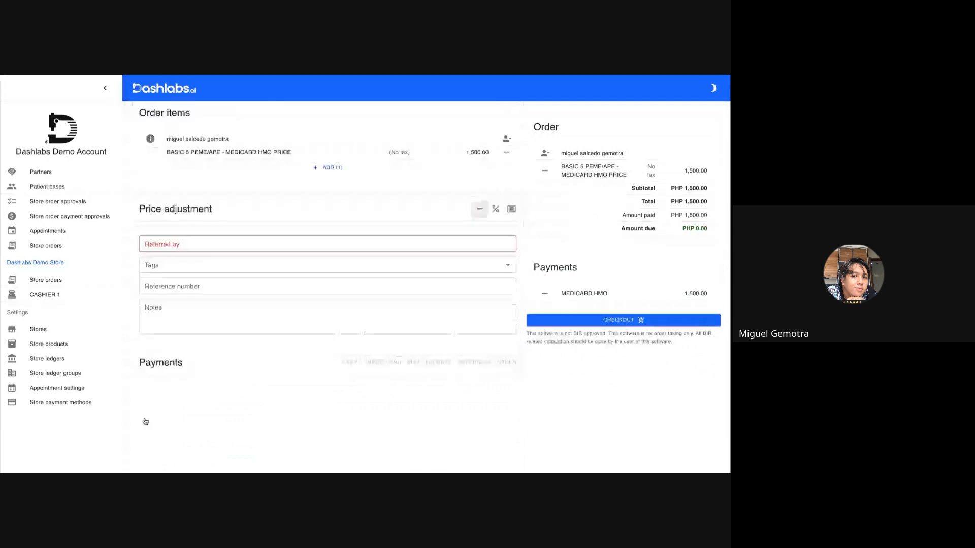
left_click(549, 324)
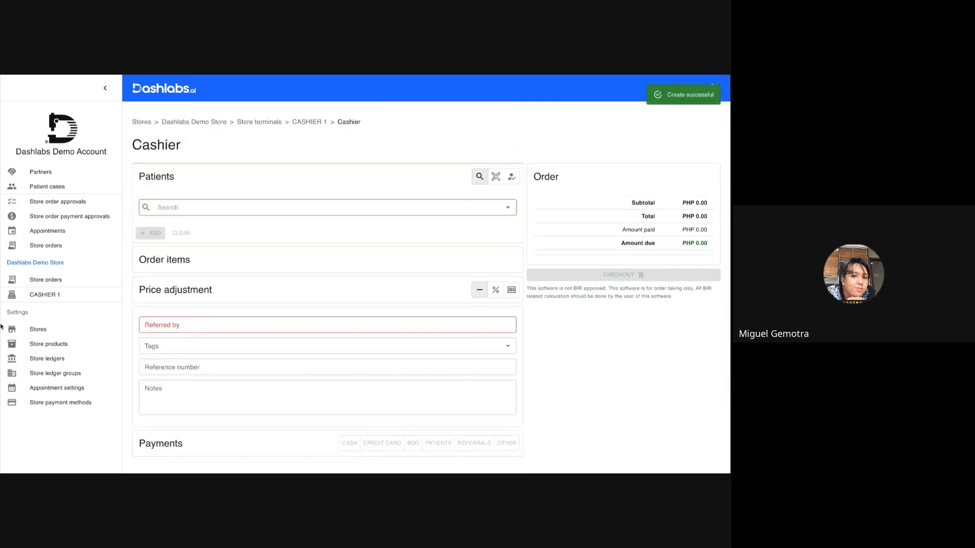
Open the MEDICARD HMO store ledger and its store order to review the recorded payment.
left_click(13, 365)
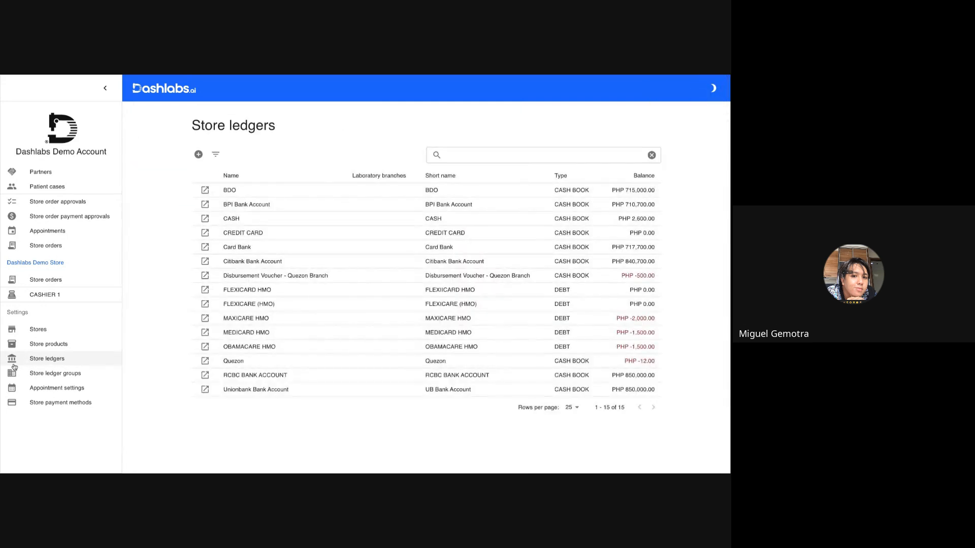
left_click(205, 333)
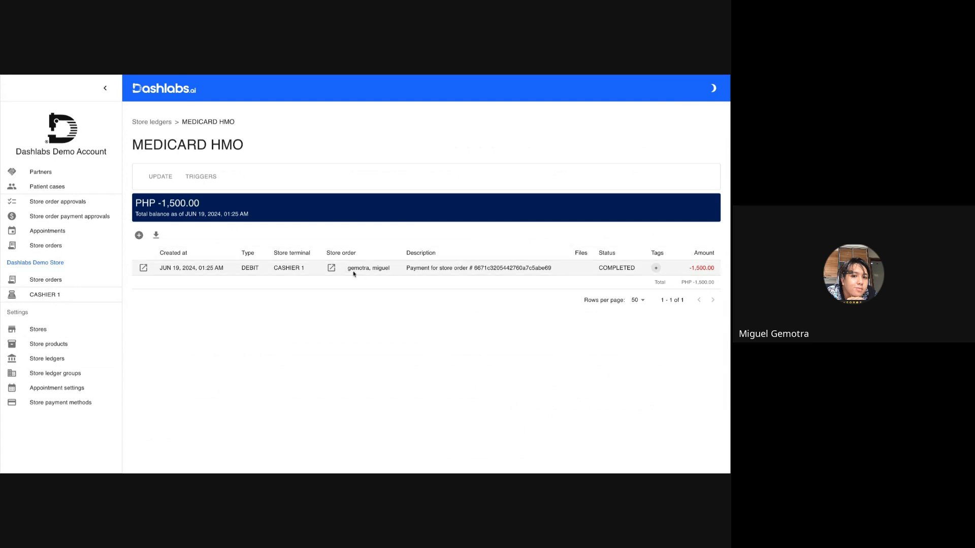
left_click(332, 268)
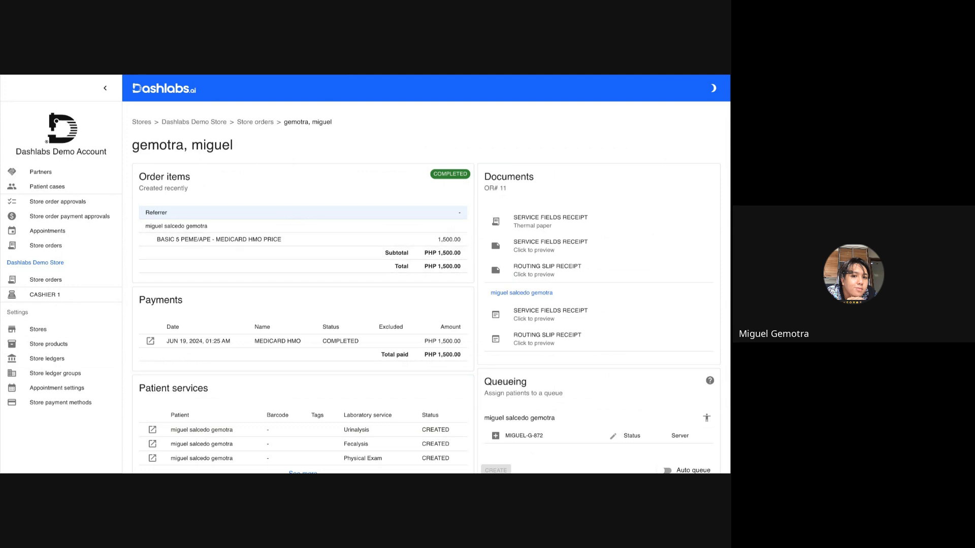
key("alt+Tab")
key("Right")
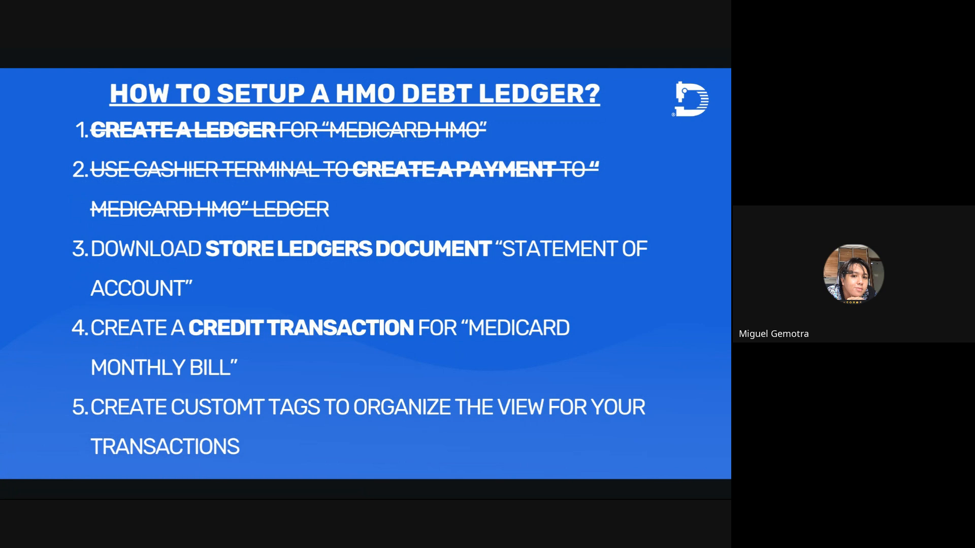
key("alt+Tab")
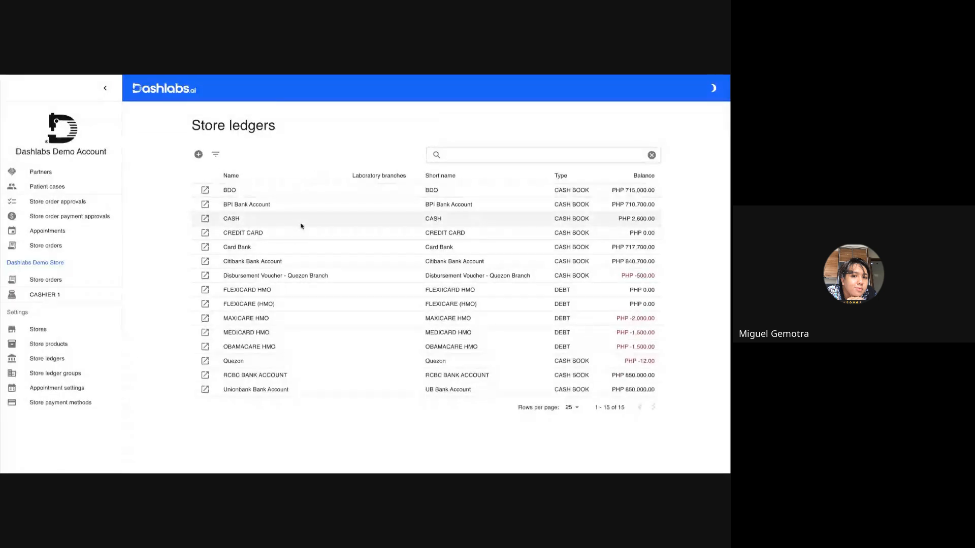
Start a download from the MEDICARD HMO ledger for this month and choose the SOA FOR PARTNERS / HMO document.
left_click(205, 336)
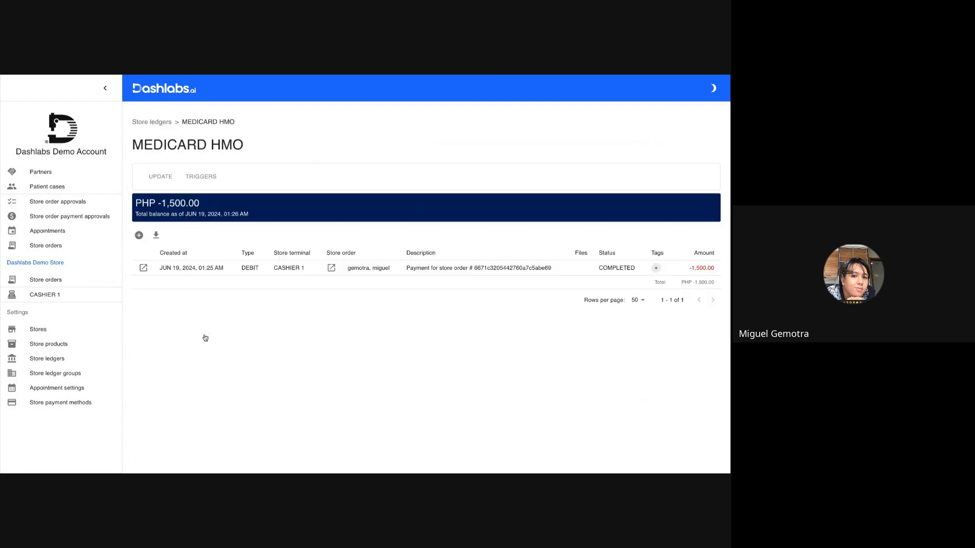
left_click(156, 236)
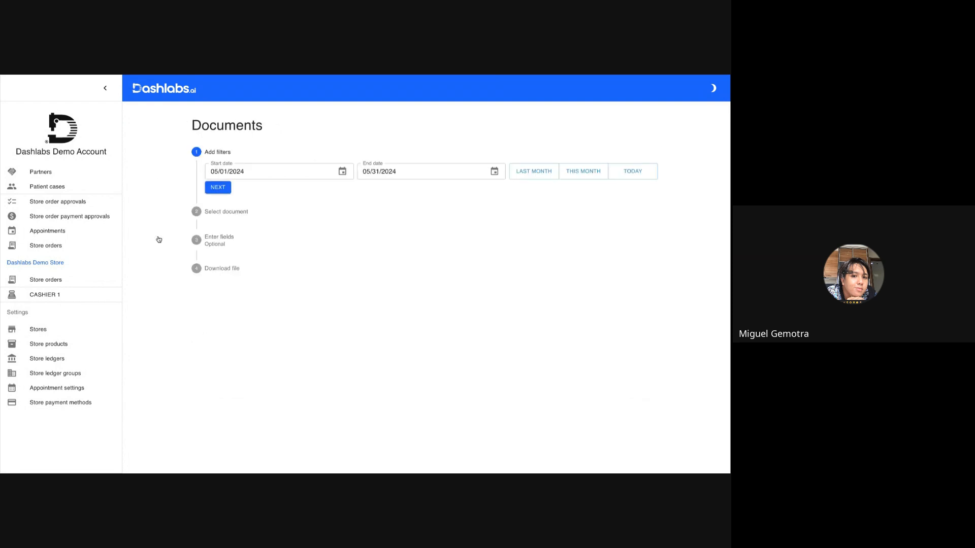
left_click(576, 172)
left_click(223, 188)
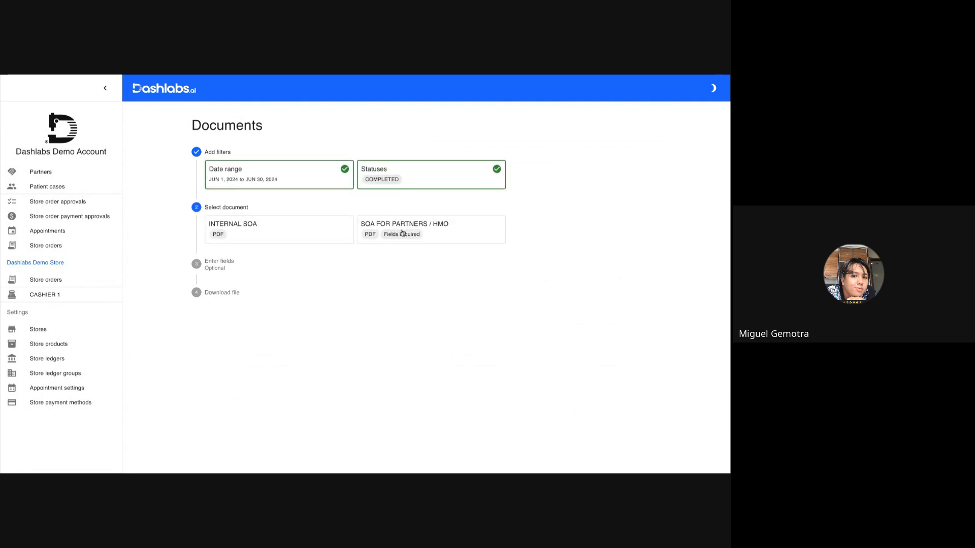
left_click(437, 238)
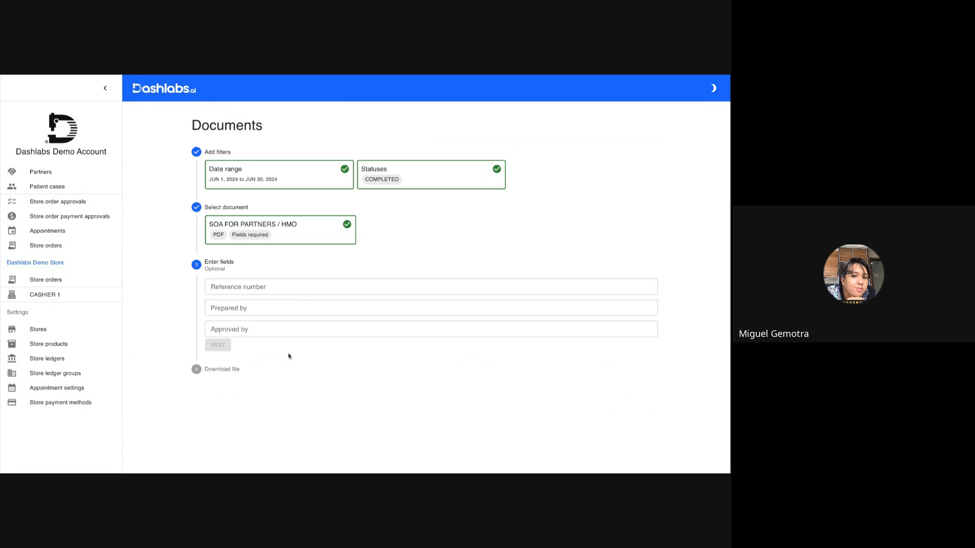
Enter reference number 123, prepared by JOSE RIZAL, approved by ANDRES BONIFACIO, and generate the statement.
left_click(229, 288)
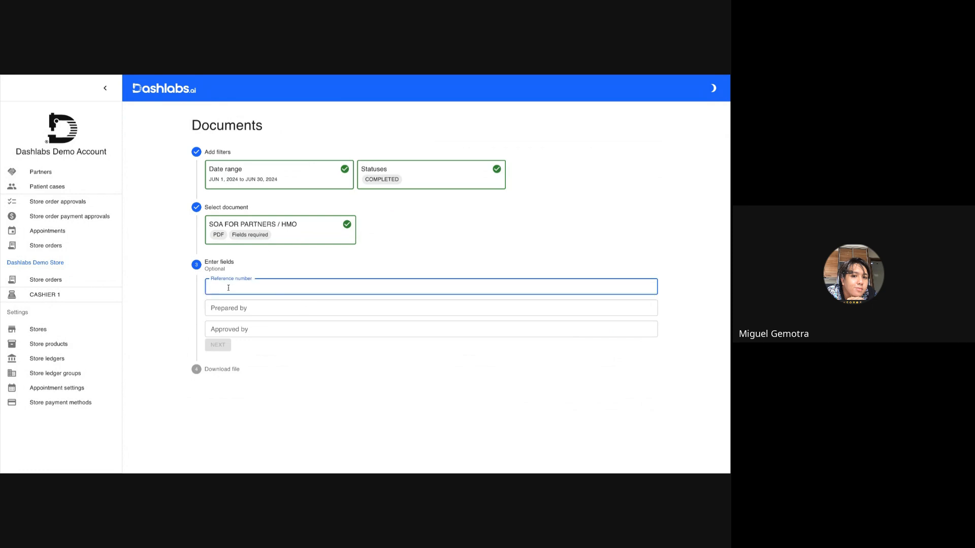
type("123")
left_click(235, 308)
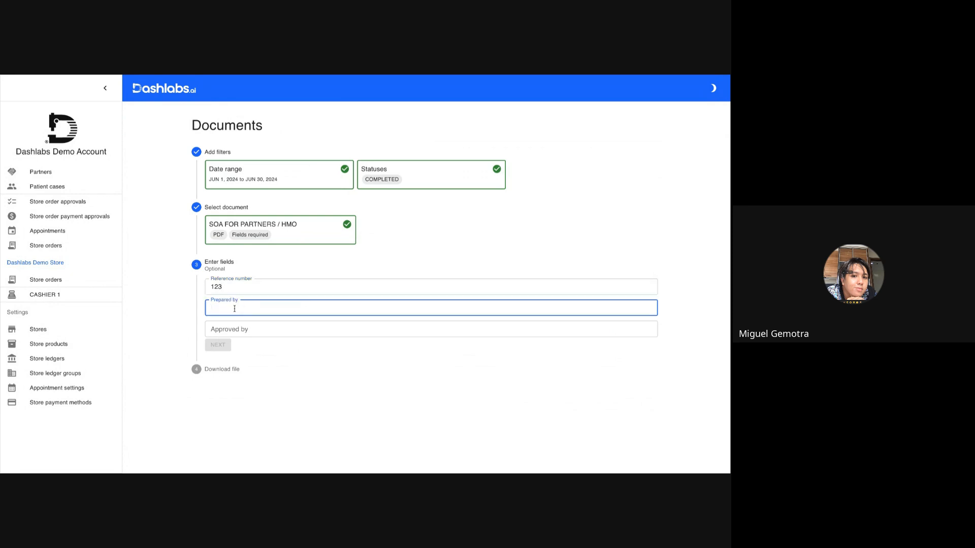
type("JOSE RIZAL")
left_click(229, 329)
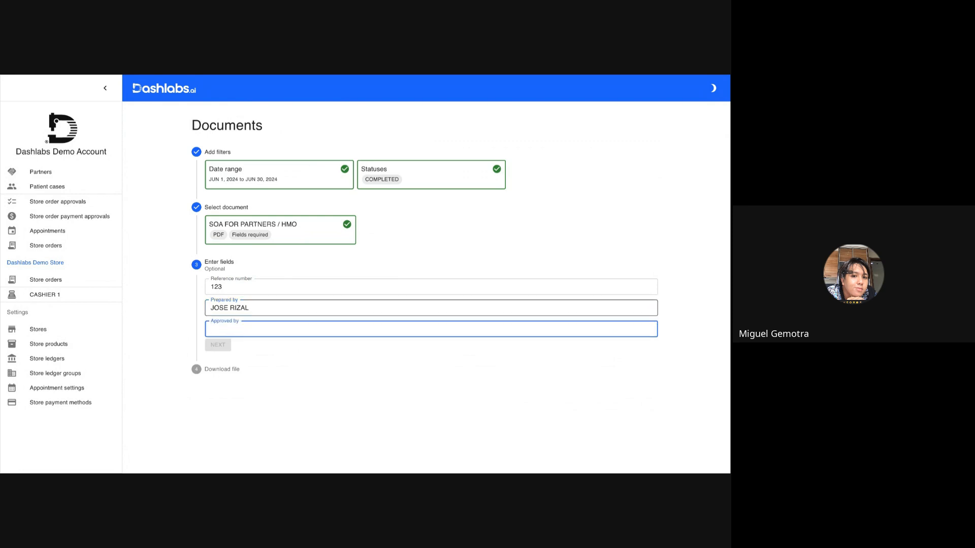
type("ANDRES BONIFACIO")
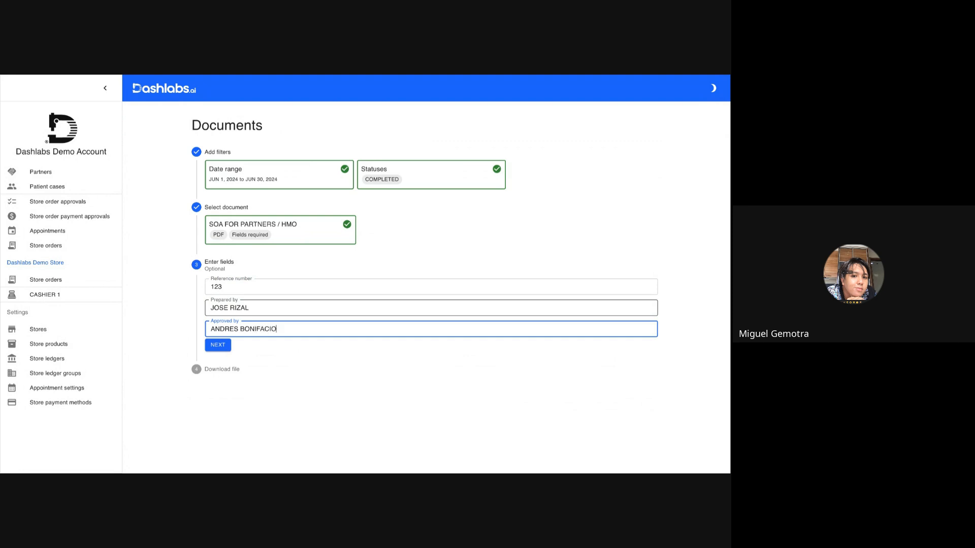
left_click(217, 345)
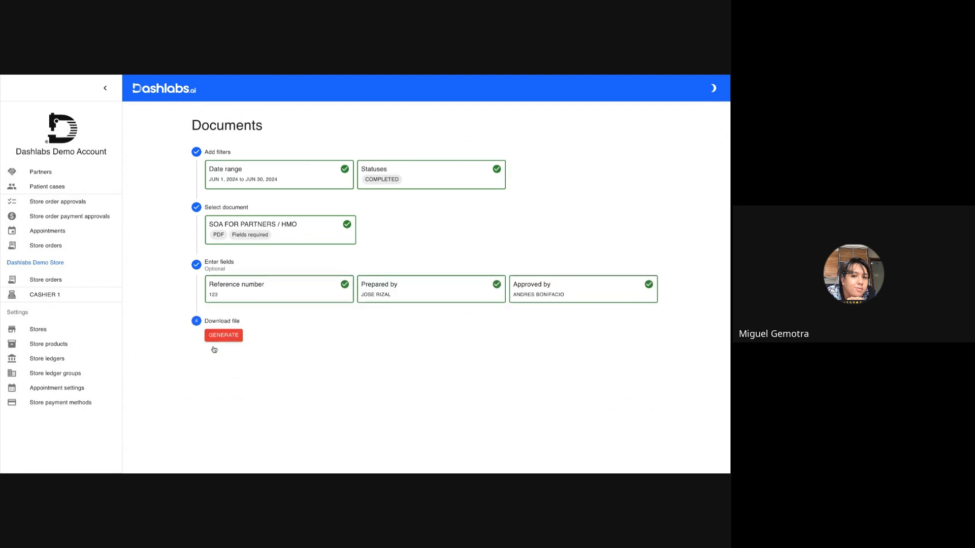
left_click(218, 336)
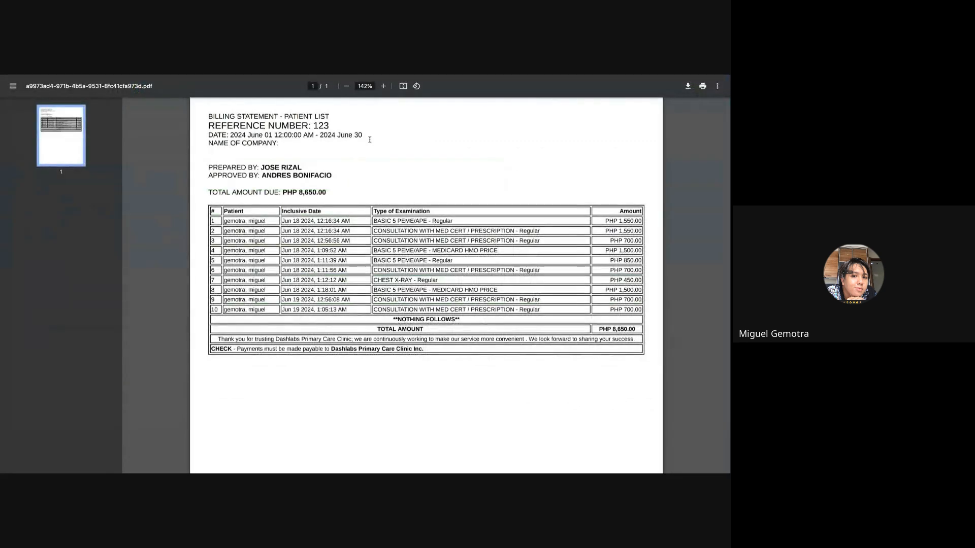
Review the generated billing statement's header, signatories, examination rows and total amount.
left_click_drag(208, 116, 173, 123)
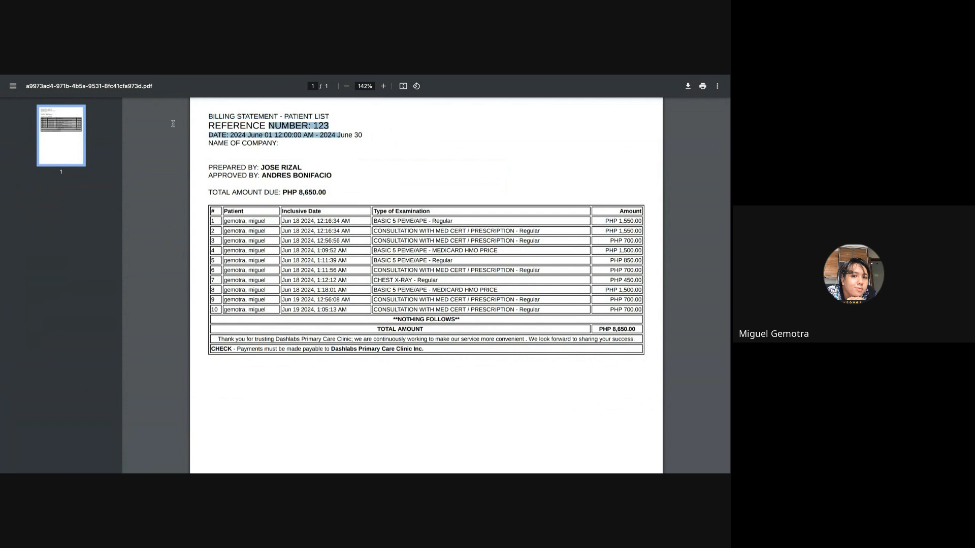
left_click(234, 157)
double_click(232, 168)
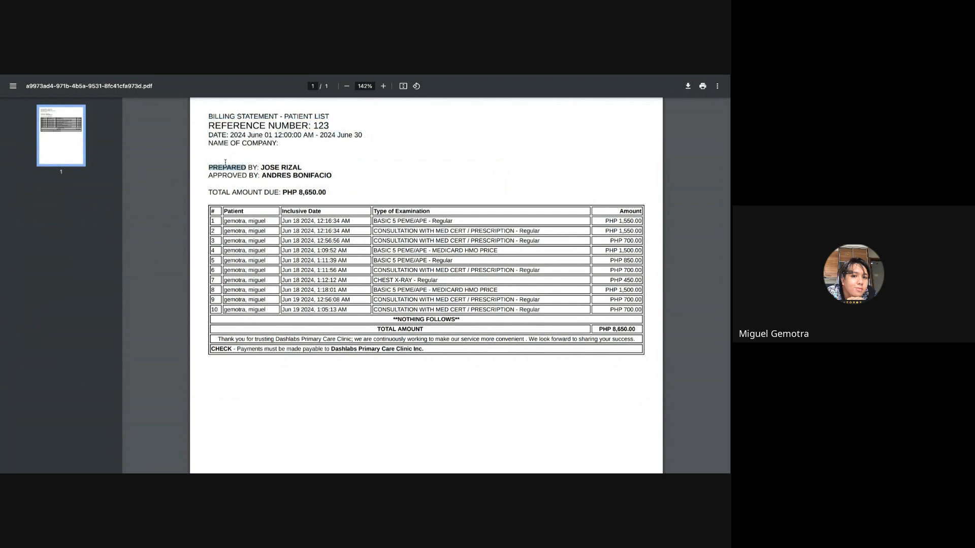
double_click(231, 176)
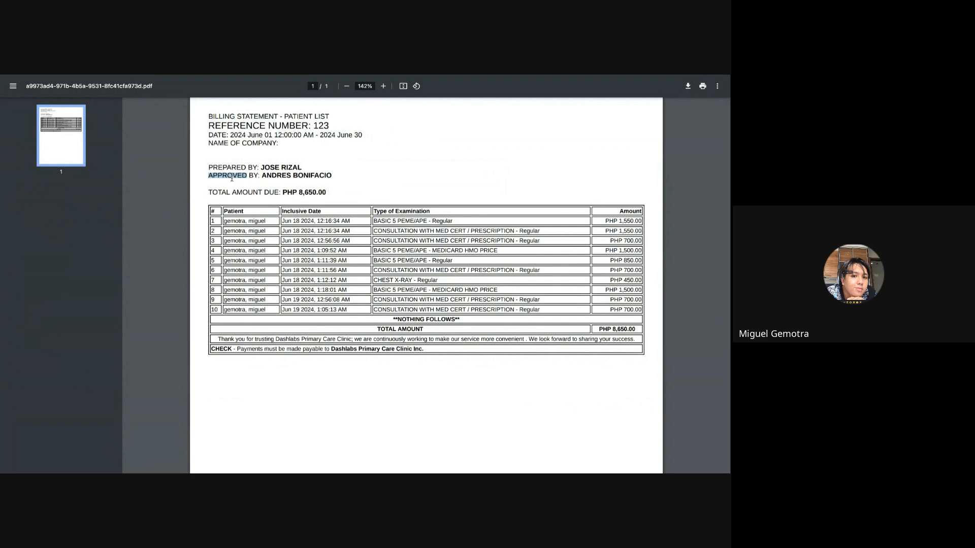
triple_click(281, 193)
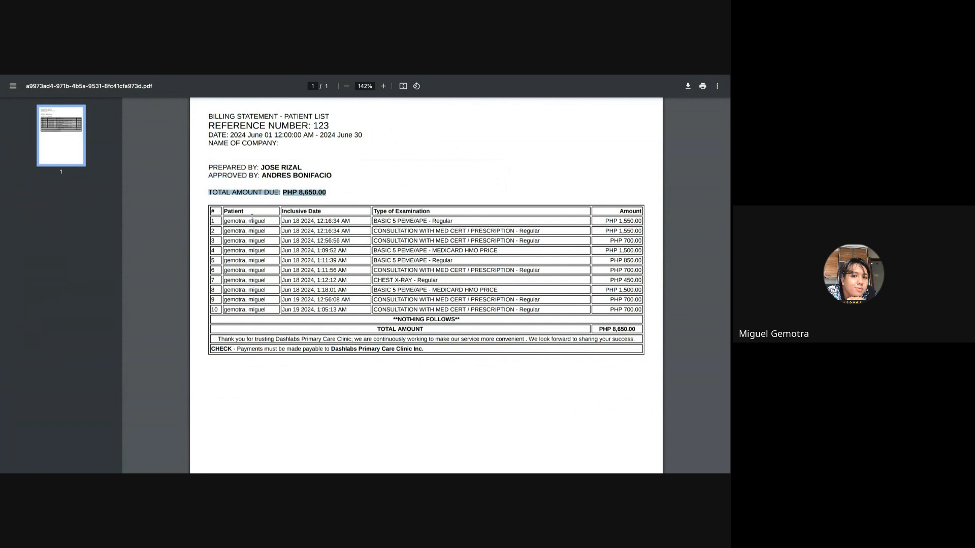
left_click_drag(253, 217, 254, 310)
left_click(392, 280)
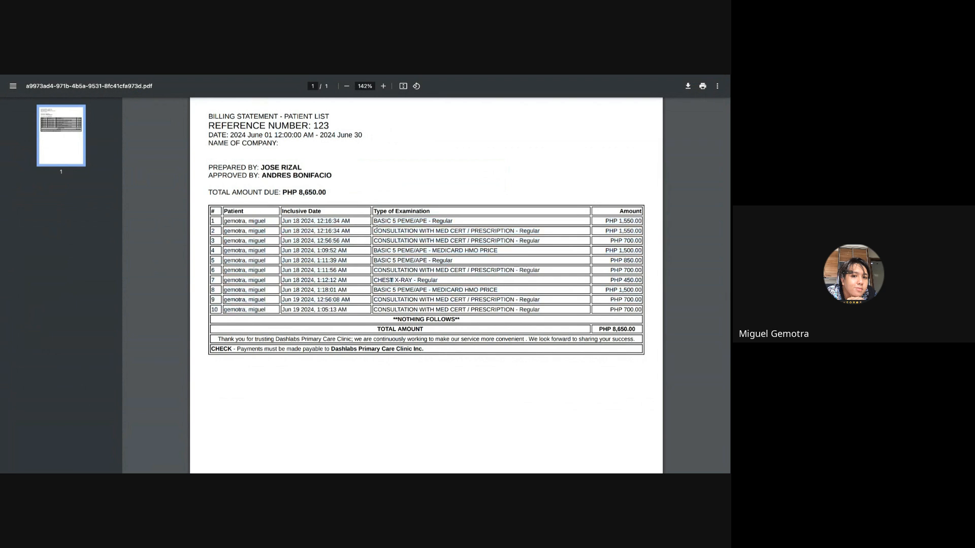
left_click_drag(377, 227, 483, 331)
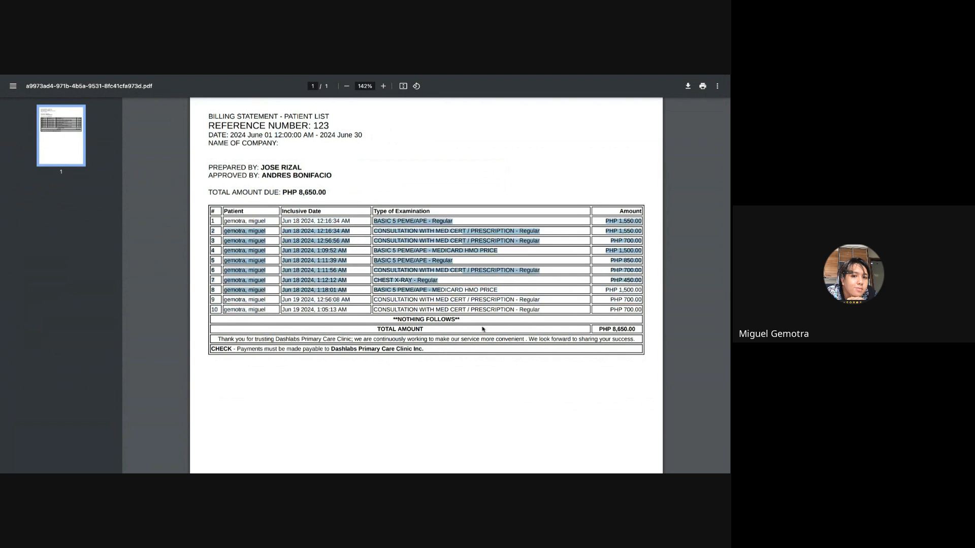
left_click(616, 279)
left_click_drag(595, 329, 637, 330)
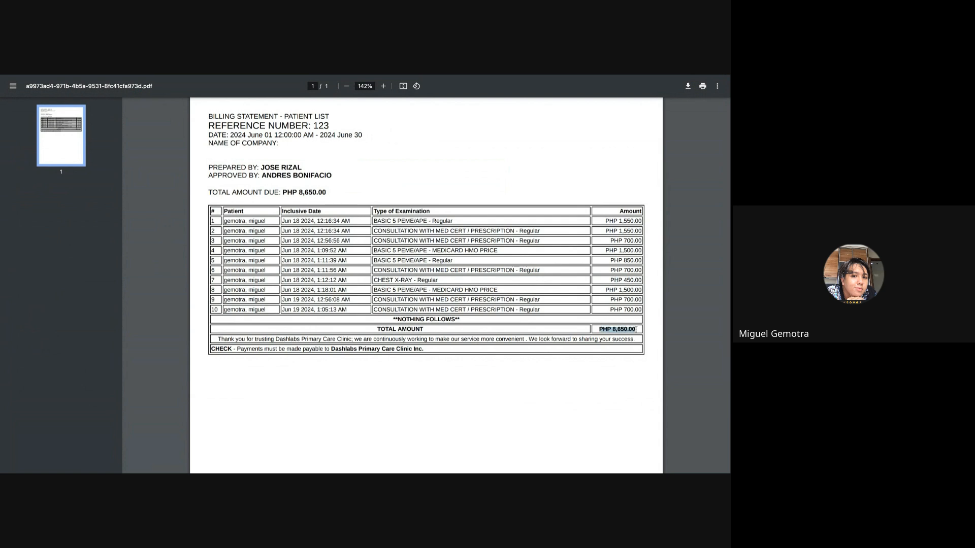
Add a CREDIT transaction of 1500 to the MEDICARD HMO ledger with an attached proof image.
triple_click(238, 349)
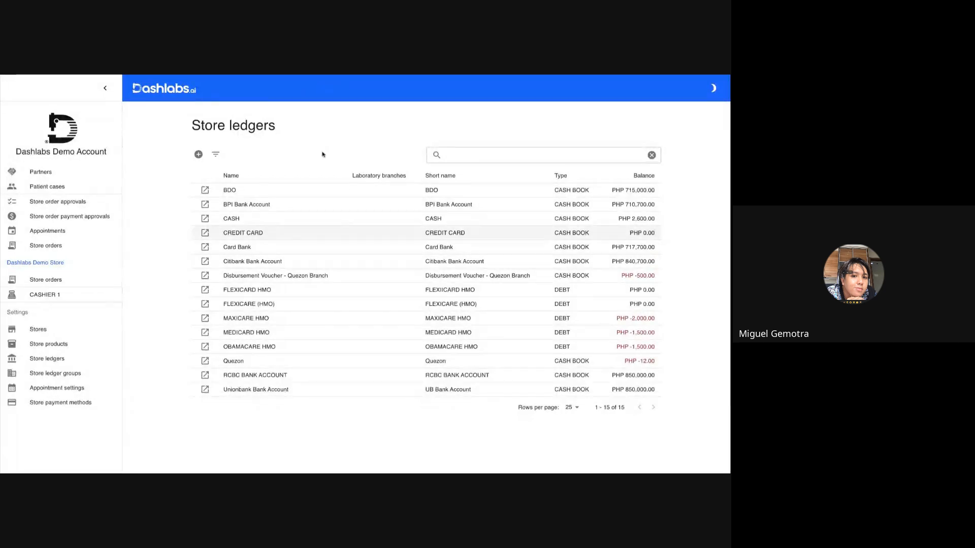
left_click(205, 334)
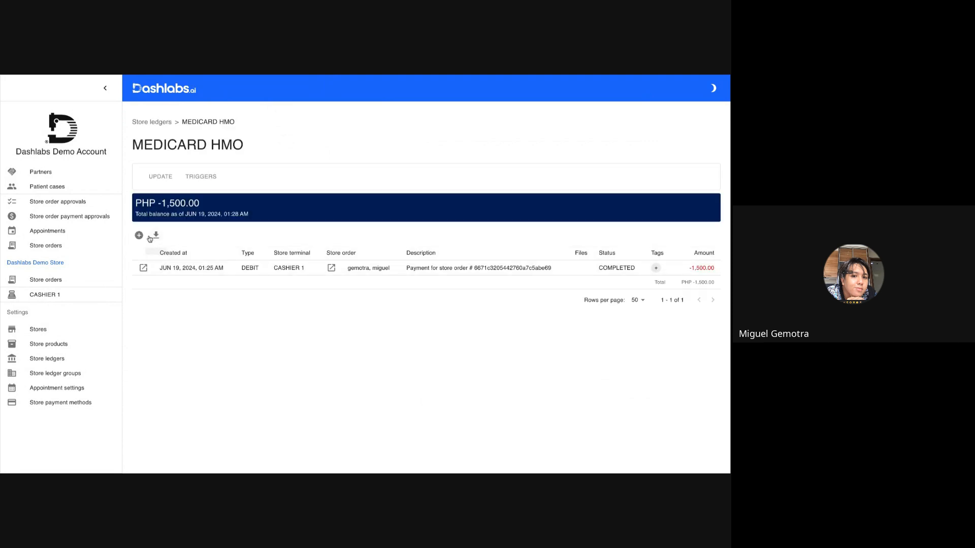
left_click(139, 236)
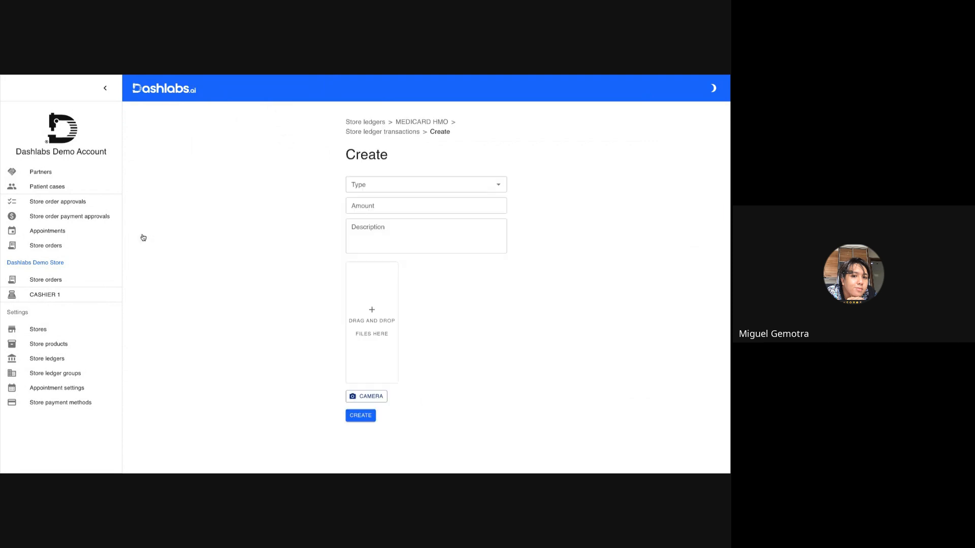
left_click(379, 183)
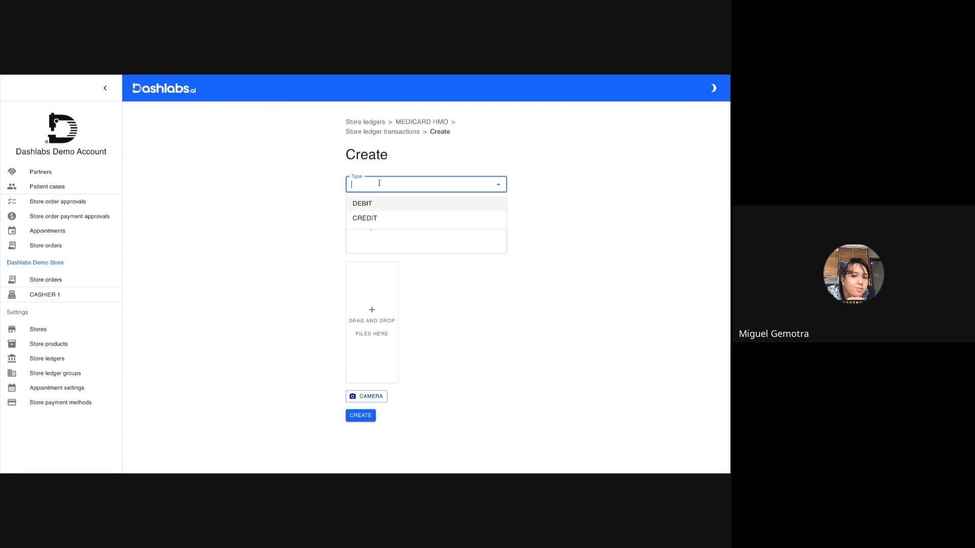
left_click(368, 217)
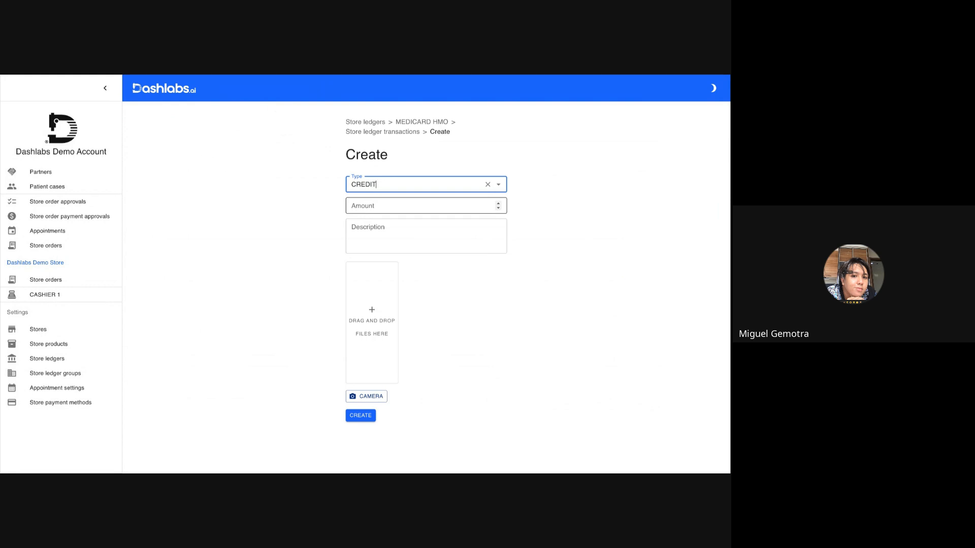
left_click(367, 205)
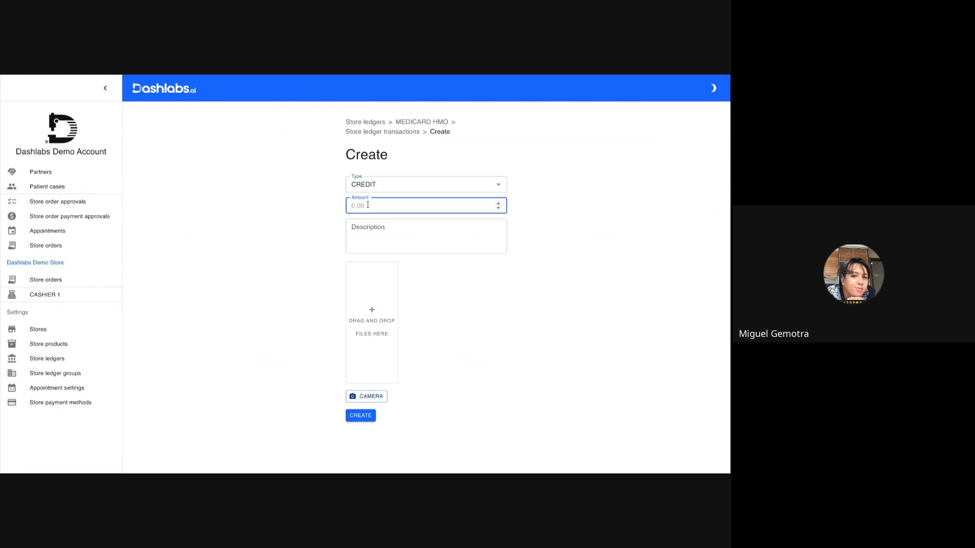
type("1500")
left_click(374, 298)
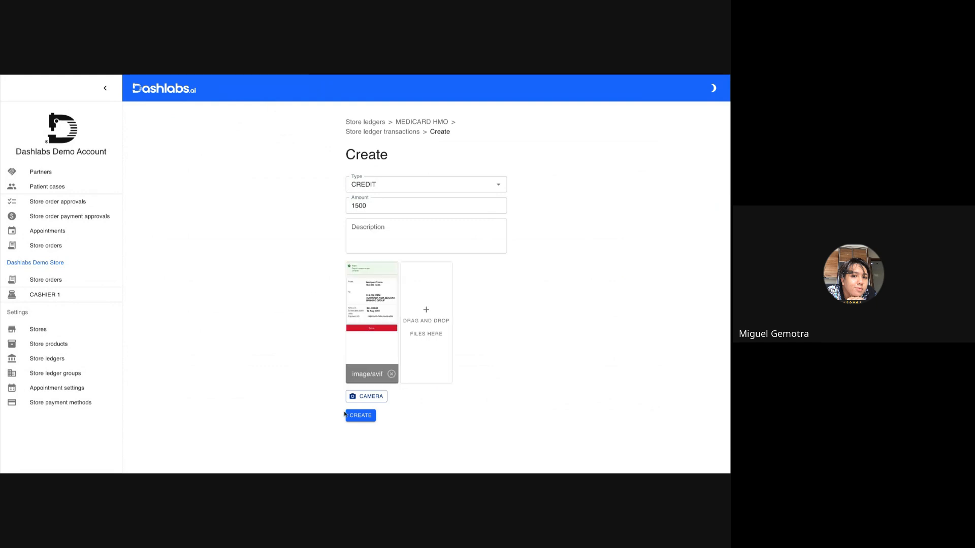
left_click(362, 418)
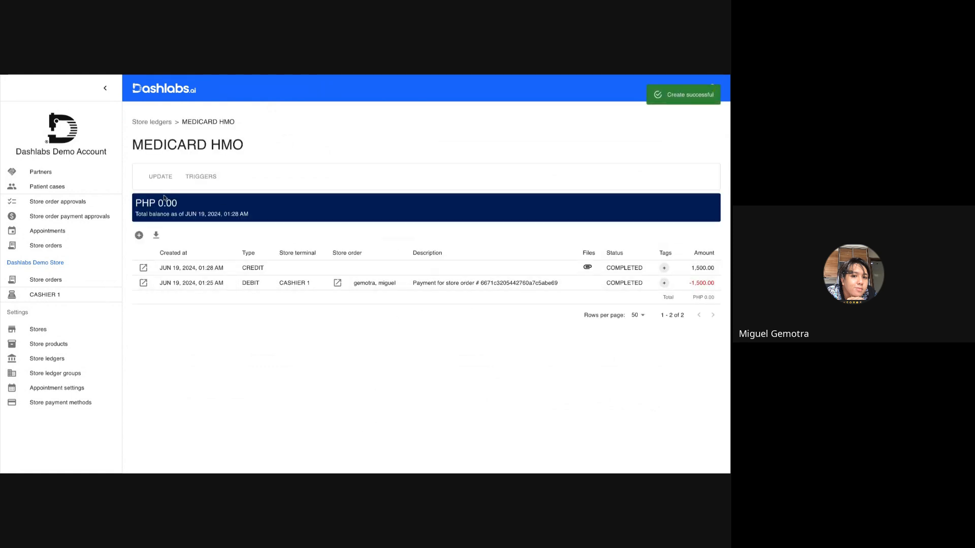
left_click_drag(179, 203, 130, 202)
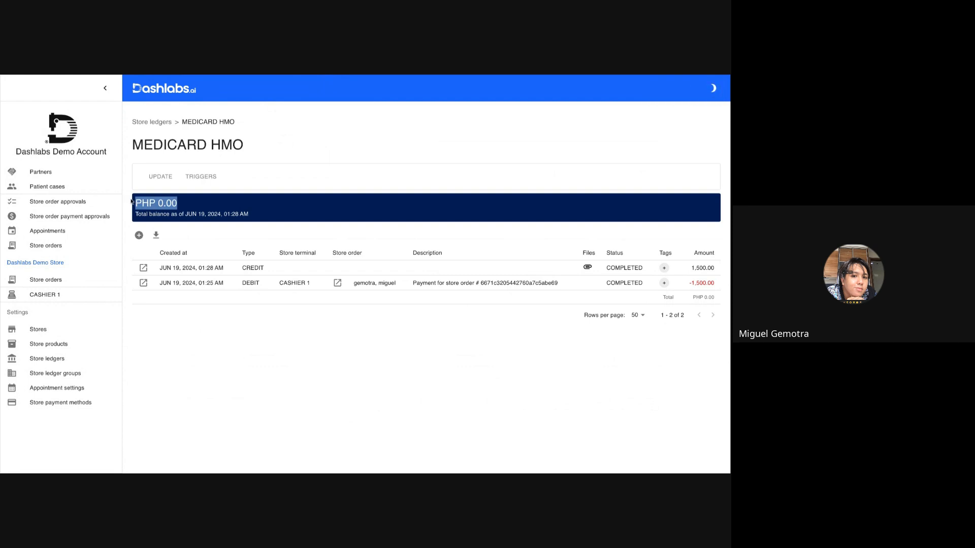
double_click(703, 268)
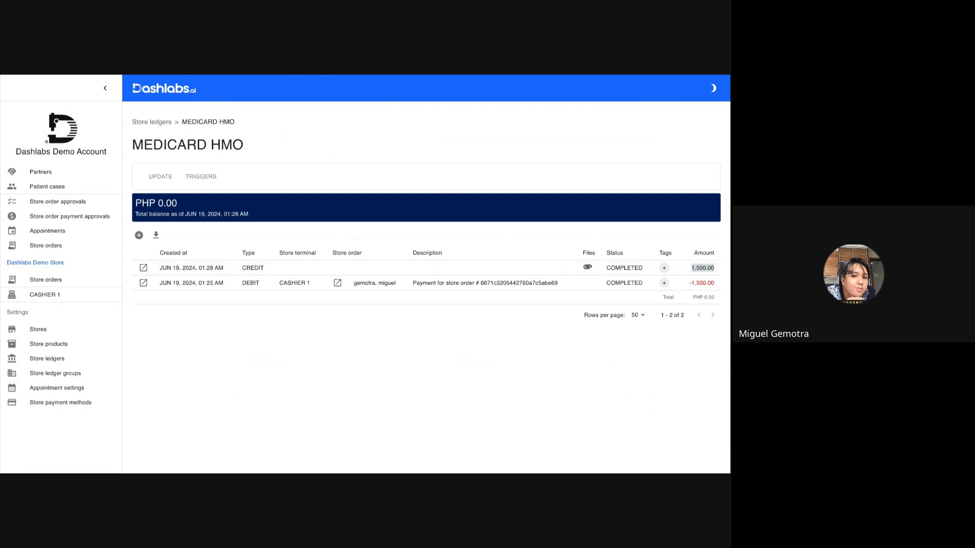
key("alt+Tab")
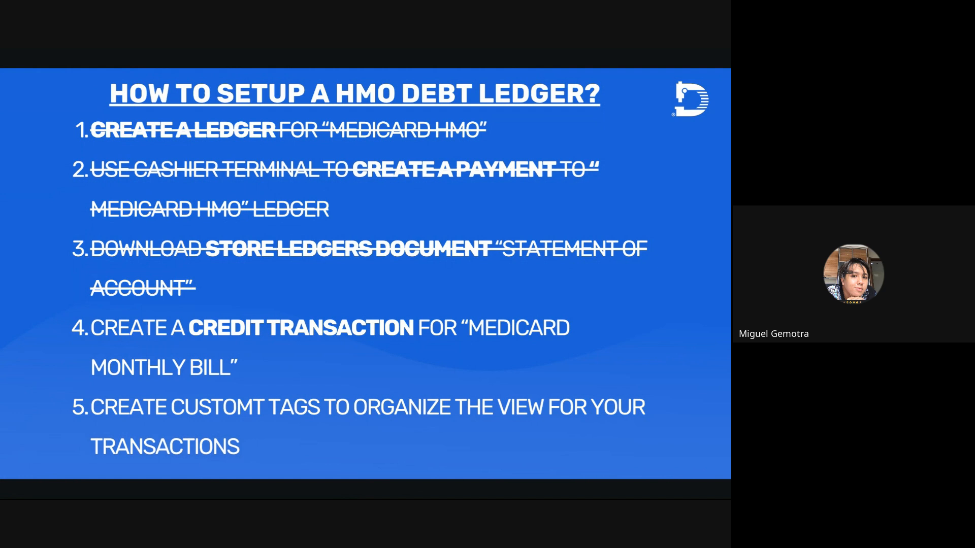
key("Right")
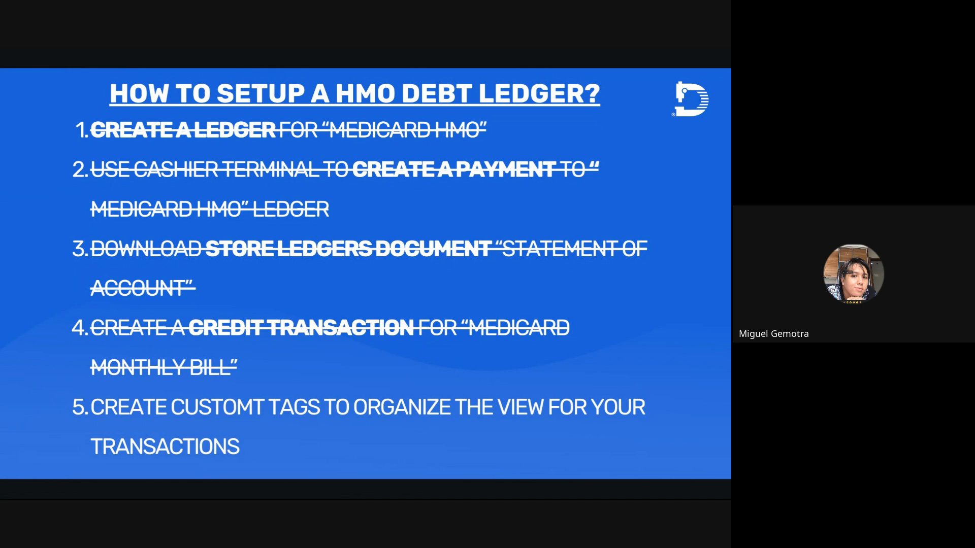
key("alt+Tab")
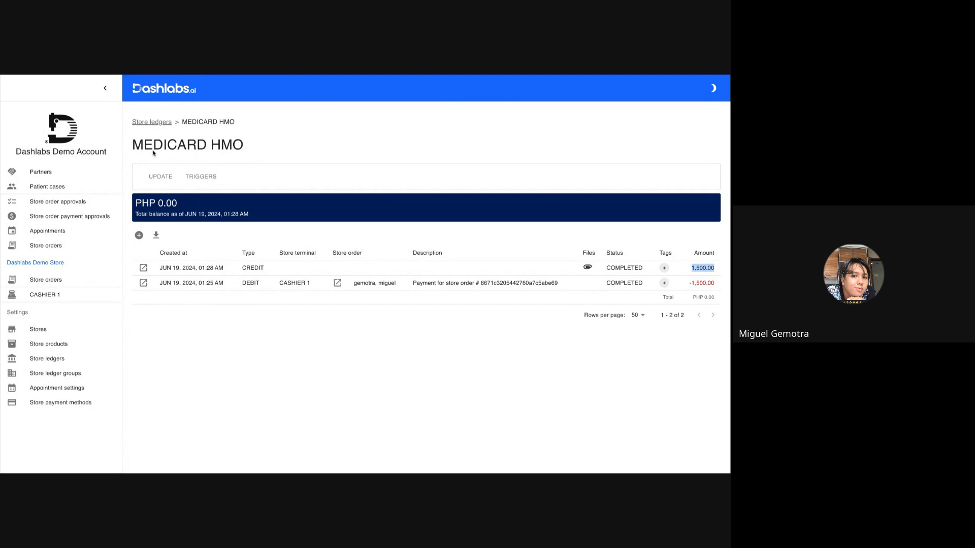
Open the ledger's update page and create a yellow transaction tag named REQUESTED.
double_click(193, 144)
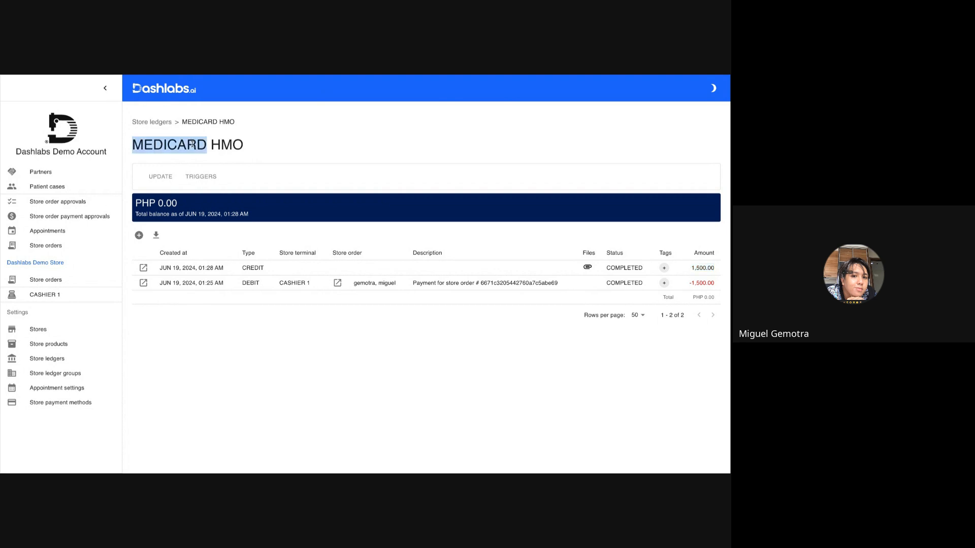
triple_click(192, 145)
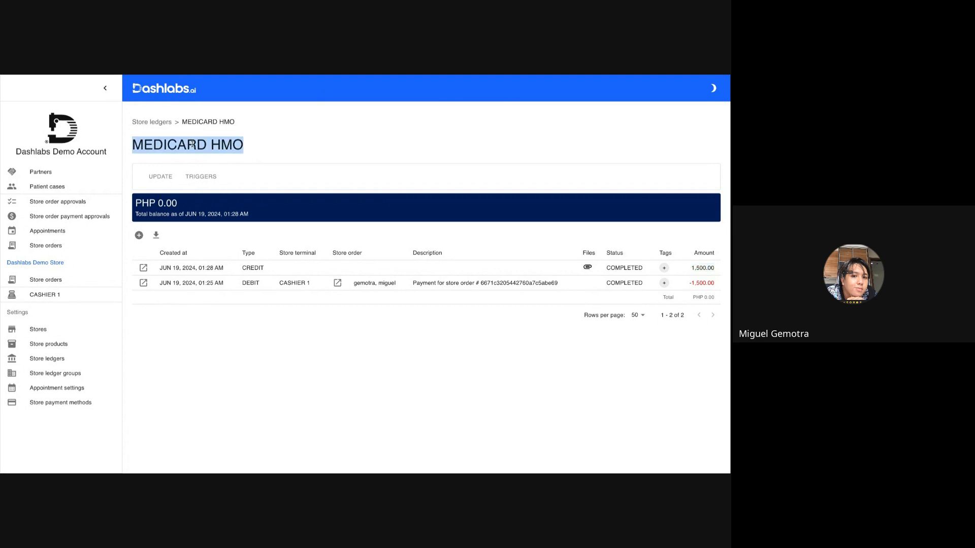
left_click(163, 179)
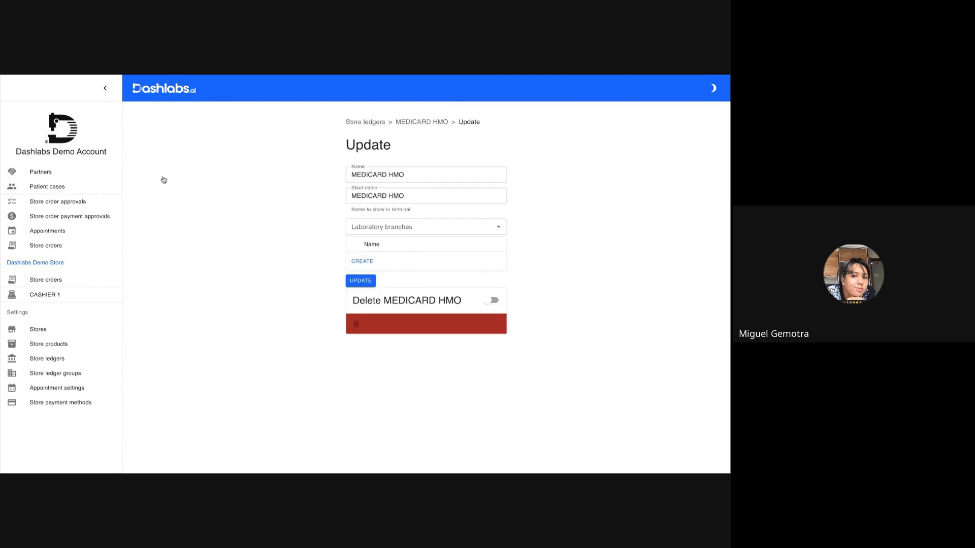
left_click(363, 261)
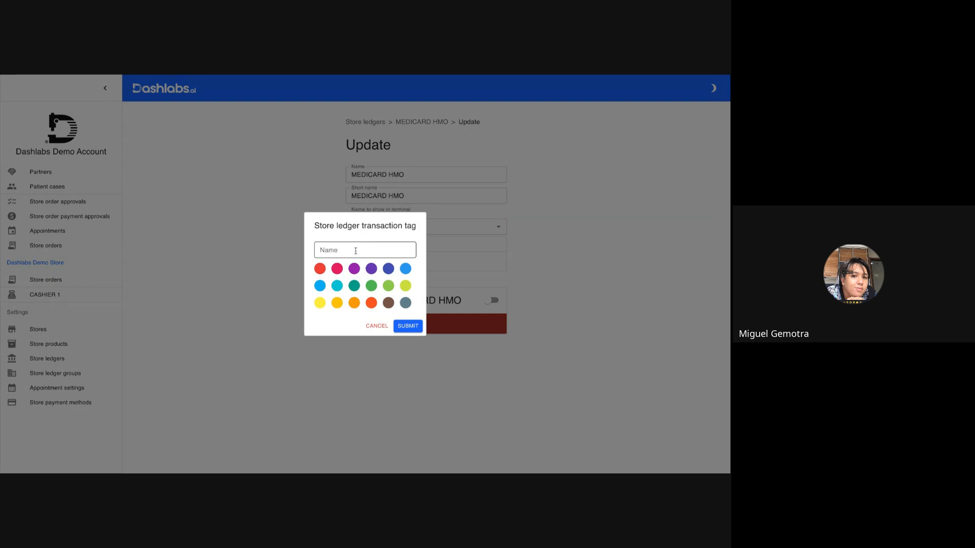
left_click(356, 249)
type("REQUESTED")
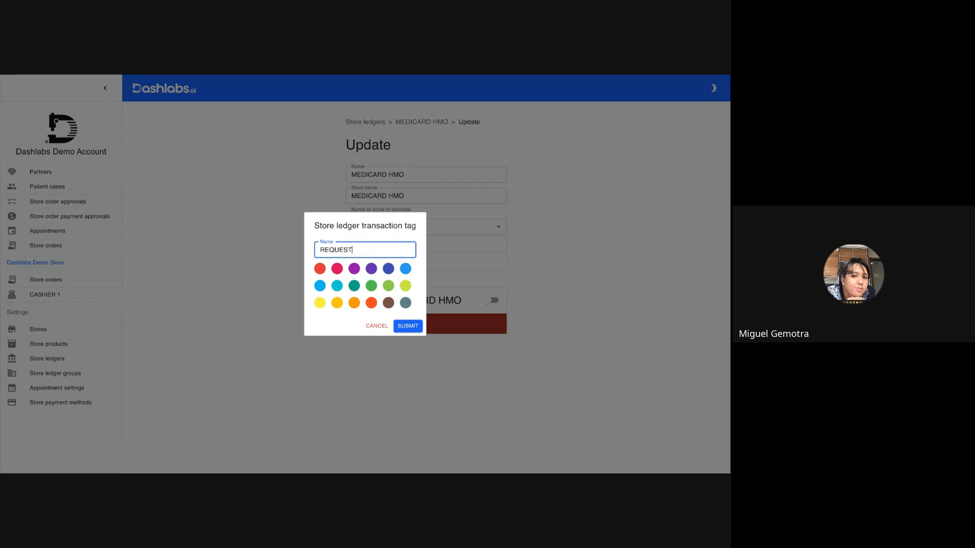
left_click(321, 302)
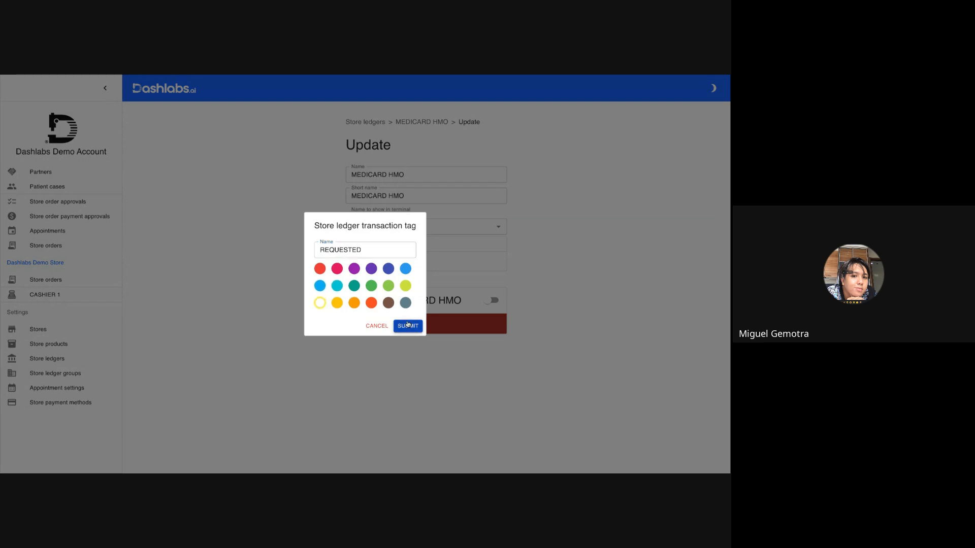
left_click(407, 326)
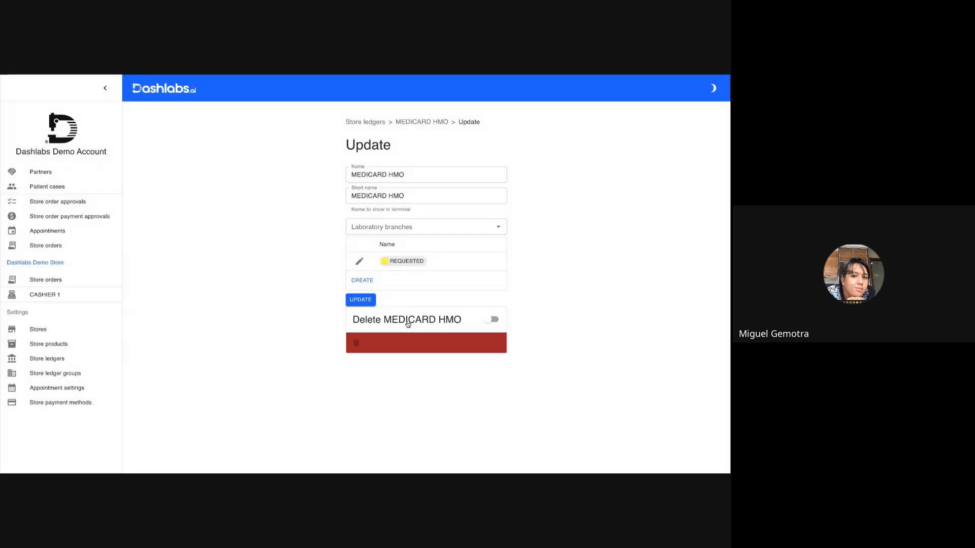
Create a red transaction tag named REJECTED - INCOMPLETE DOCUMENTS.
left_click(371, 280)
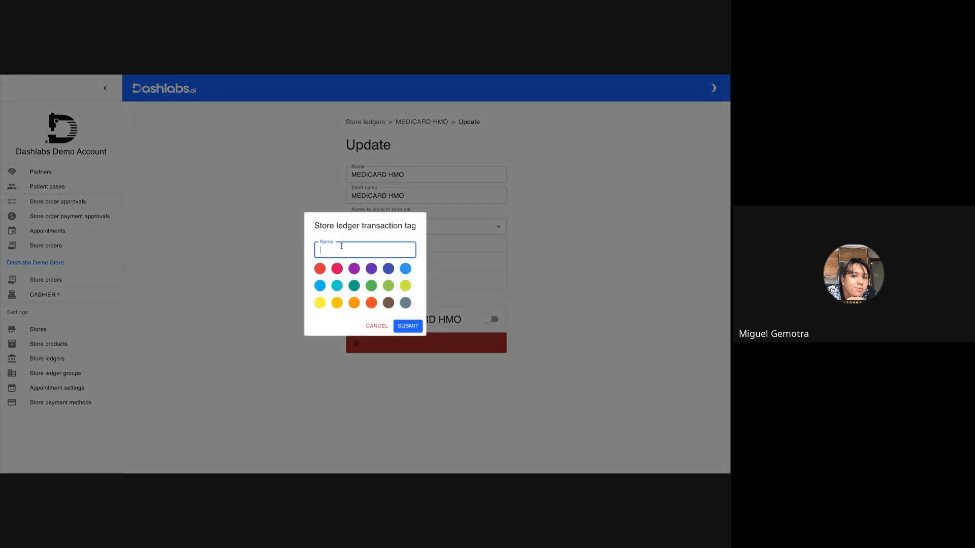
type("REJ")
key("BackSpace")
key("BackSpace")
type("EJECTED - INCOMPLETE DOCUMENTS")
left_click(320, 268)
left_click(408, 326)
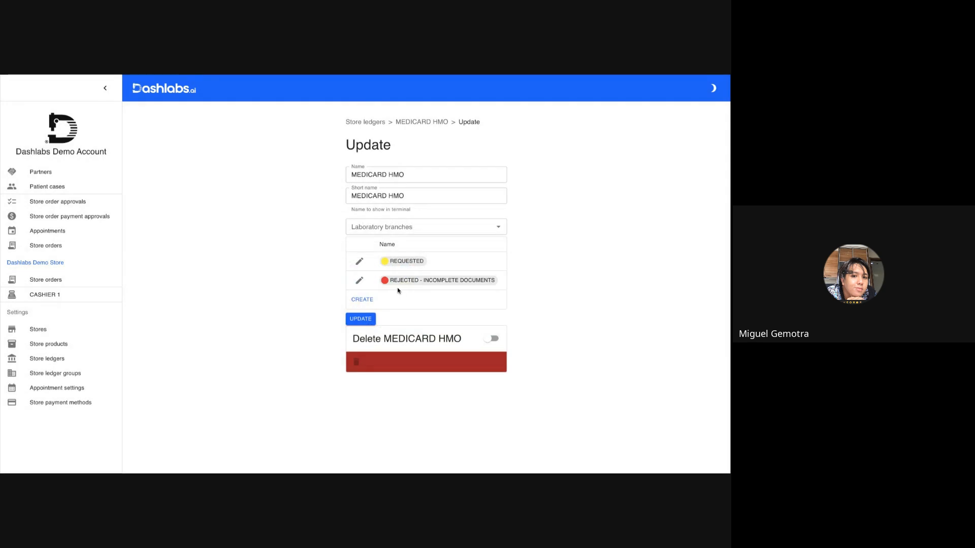
Create a green transaction tag named APPROVED and save the ledger update.
left_click(370, 303)
left_click(344, 255)
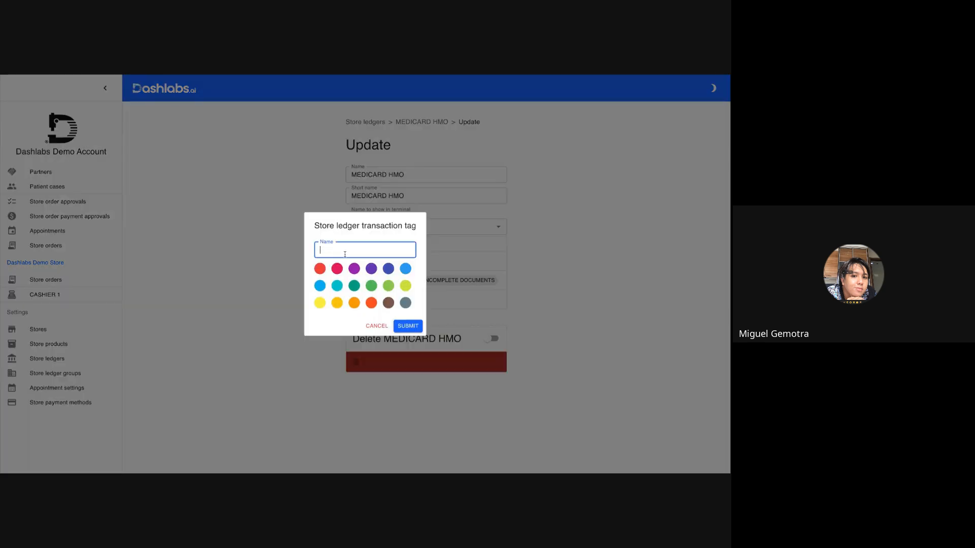
type("APPROVED")
left_click(373, 288)
left_click(408, 326)
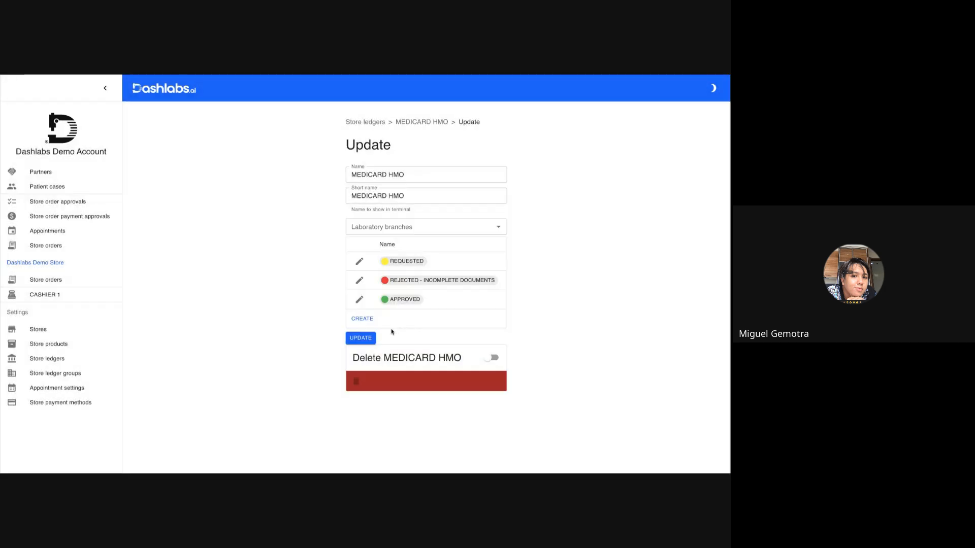
left_click(372, 339)
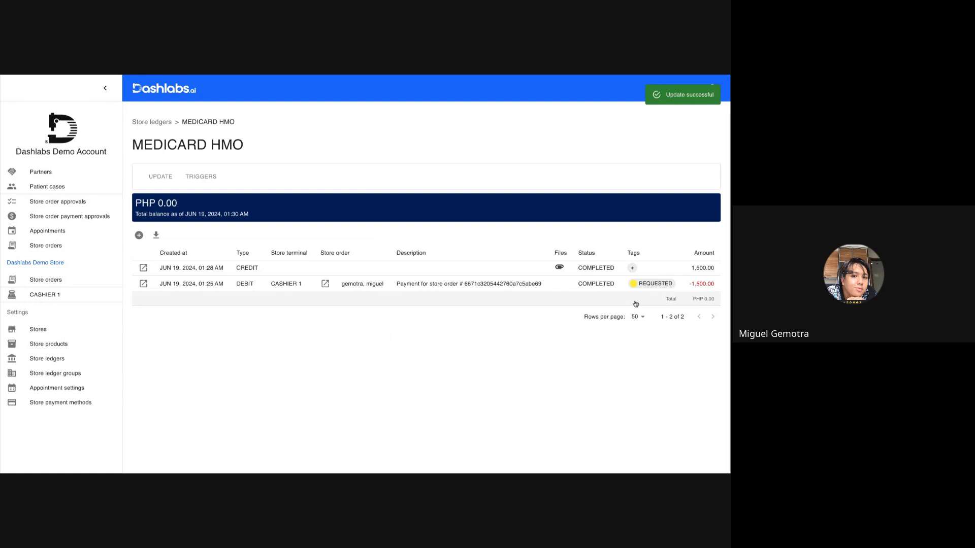
Tag the 1,500.00 credit transaction as APPROVED.
left_click(632, 268)
left_click(631, 311)
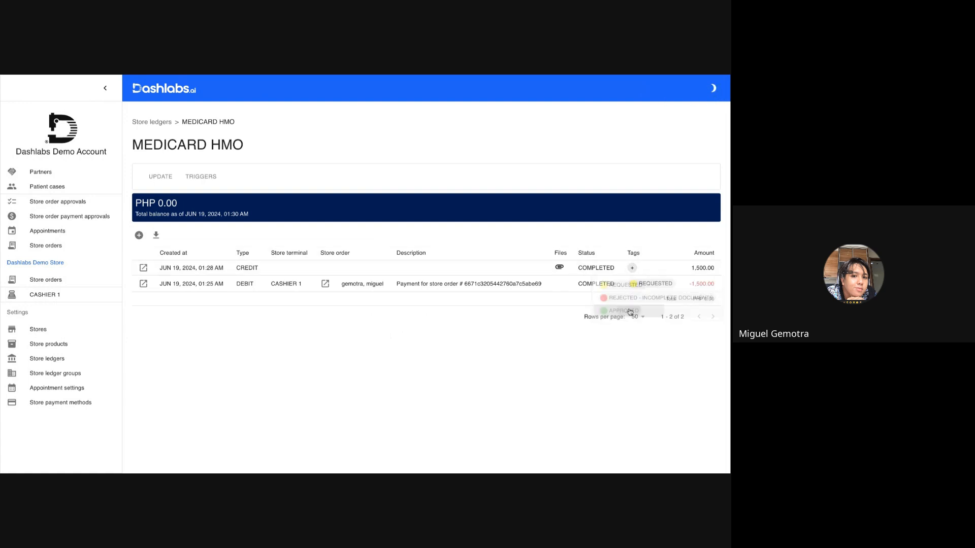
key("alt+Tab")
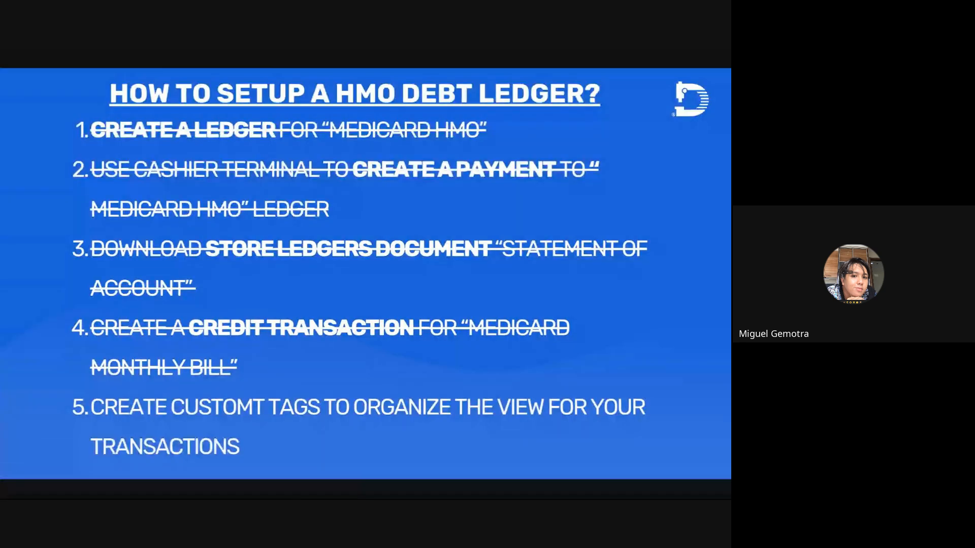
key("Right")
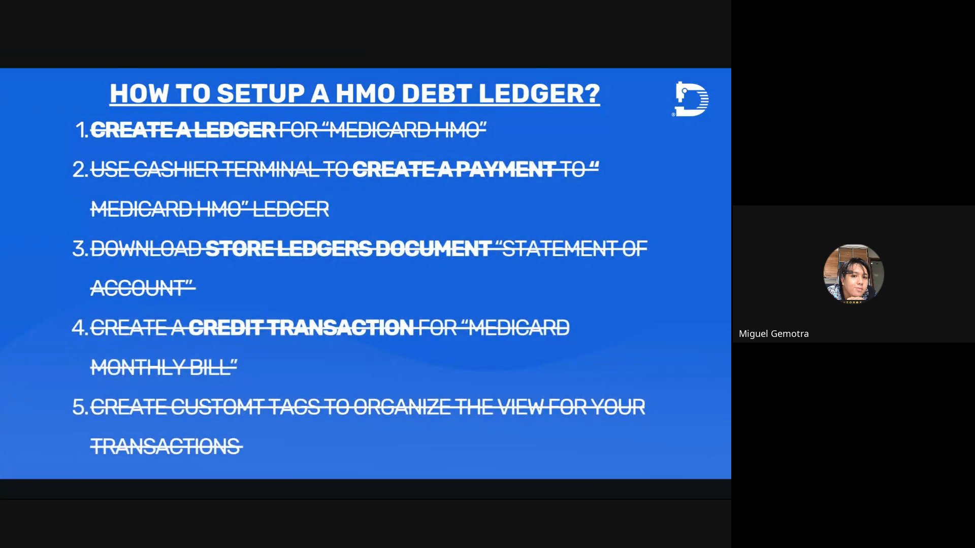